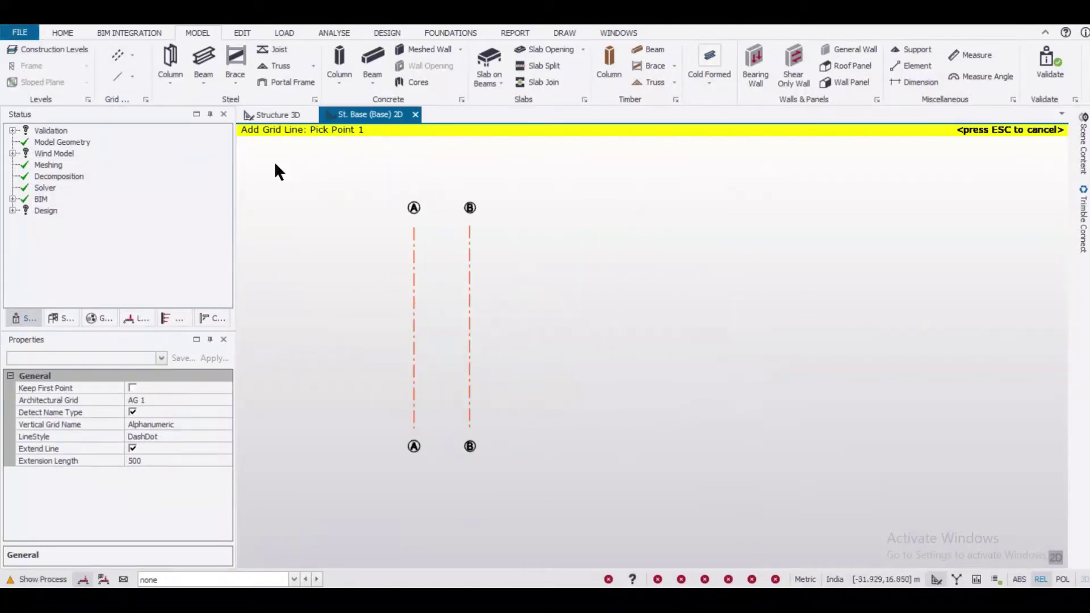
Draw a horizontal grid line crossing A and B, and create a meshed wall along it between their intersections.
click(349, 335)
click(610, 335)
scroll(417, 333, up, 5)
click(430, 49)
click(409, 358)
click(601, 358)
Create a frame along grid line 1 from the 3D structure view and open the FRM 1 elevation.
click(278, 116)
scroll(526, 369, up, 2)
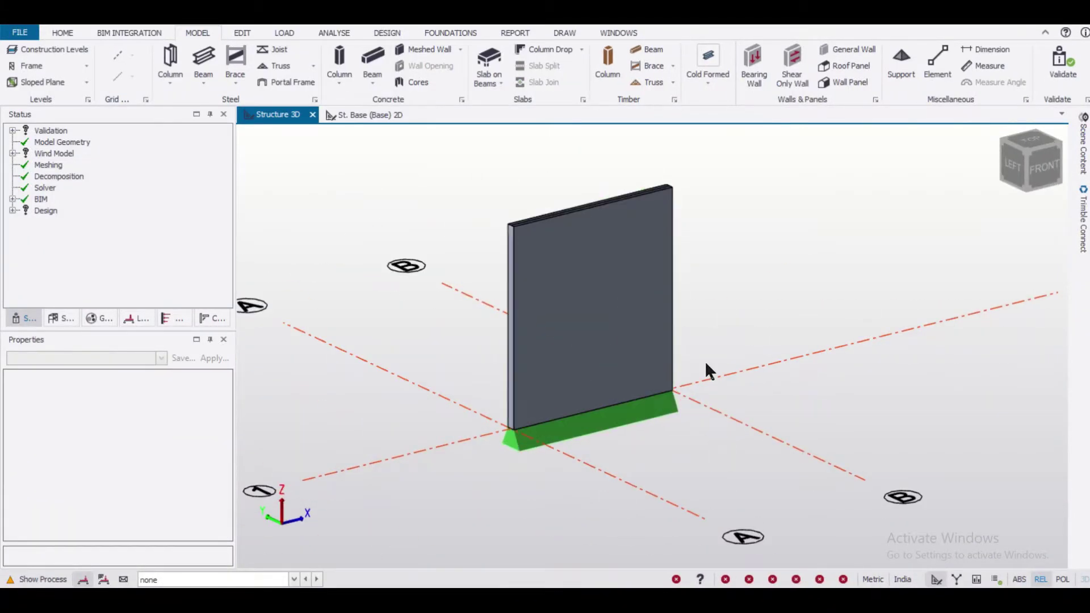
click(32, 66)
click(421, 452)
click(61, 319)
click(26, 153)
double_click(72, 165)
scroll(564, 405, up, 2)
Add a parallel construction line 1.5 m from grid line A in the FRM 1 view.
click(137, 77)
click(154, 113)
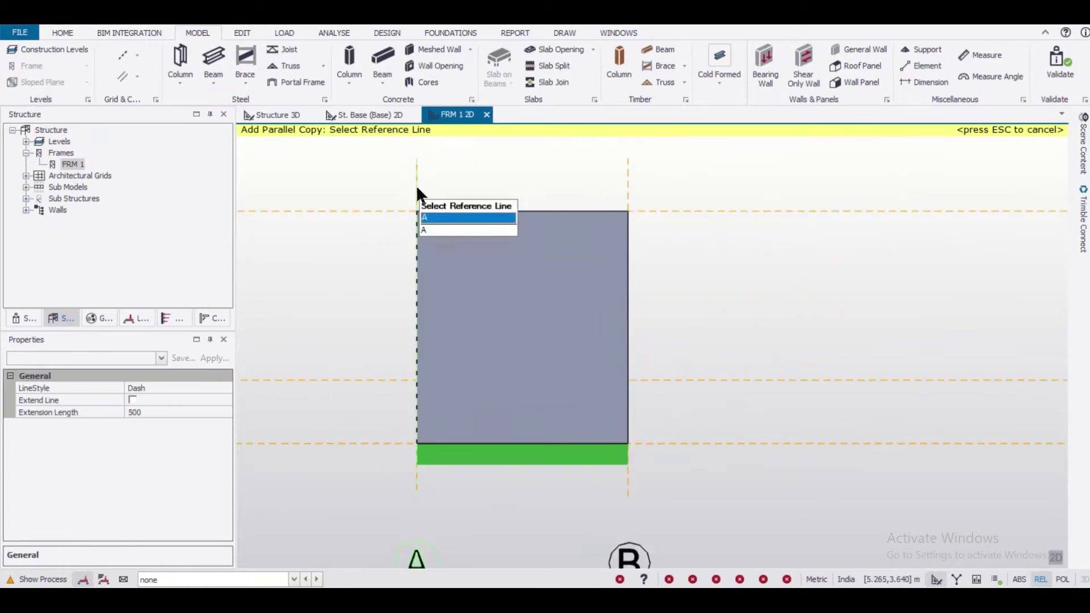
click(417, 187)
text(1.5)
key(Return)
Abandon a second parallel copy and undo the 1.5 m construction line.
click(496, 193)
text(2.)
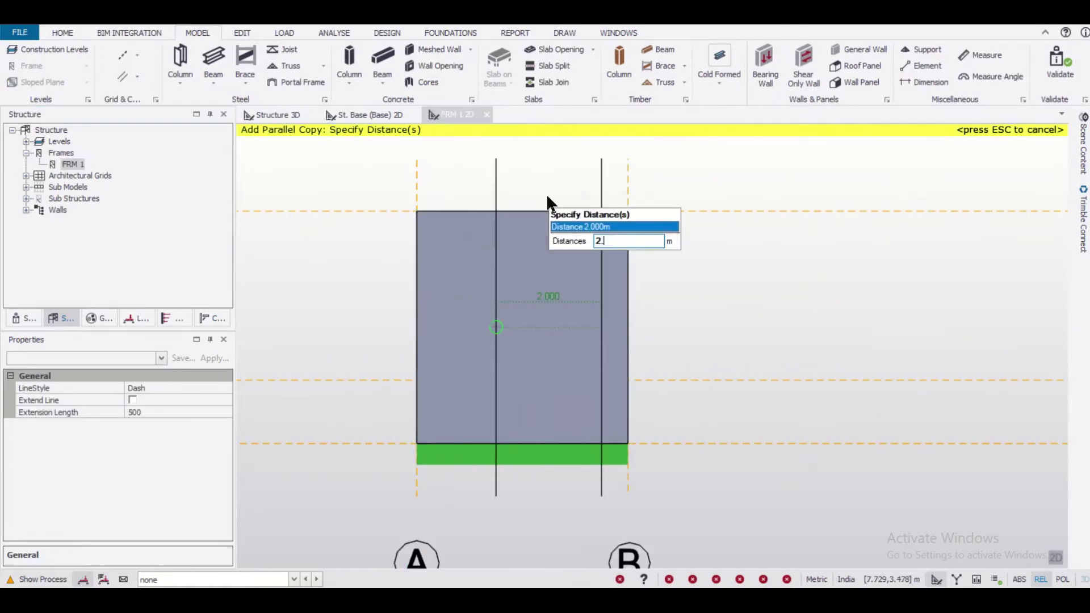
key(Escape)
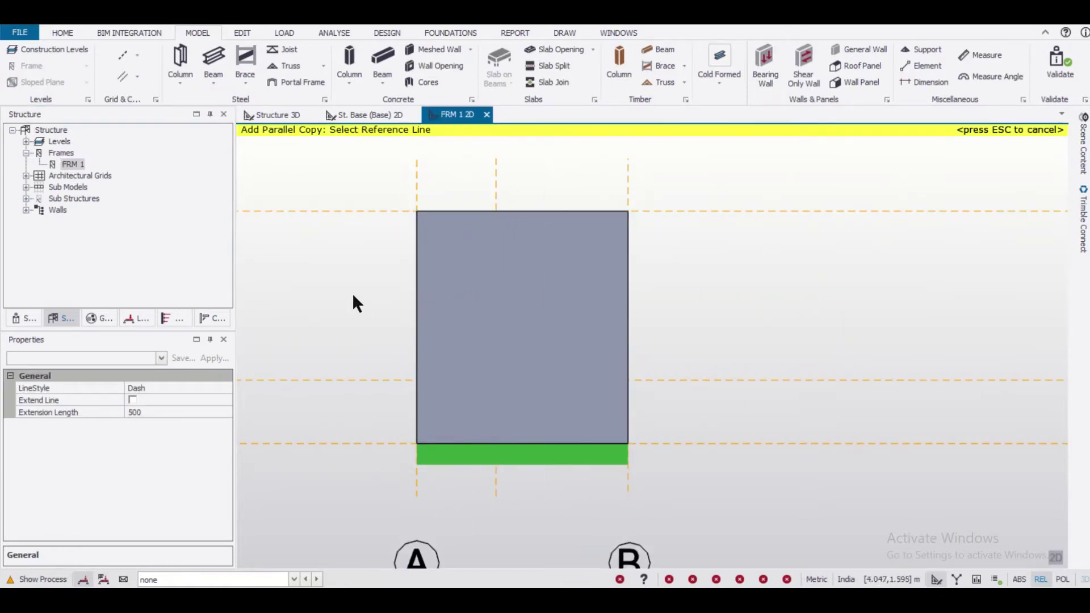
key(Escape)
key(ctrl+z)
Add a parallel construction line 2.1 m above the wall's bottom level line.
click(136, 77)
click(153, 113)
click(337, 444)
text(2.1)
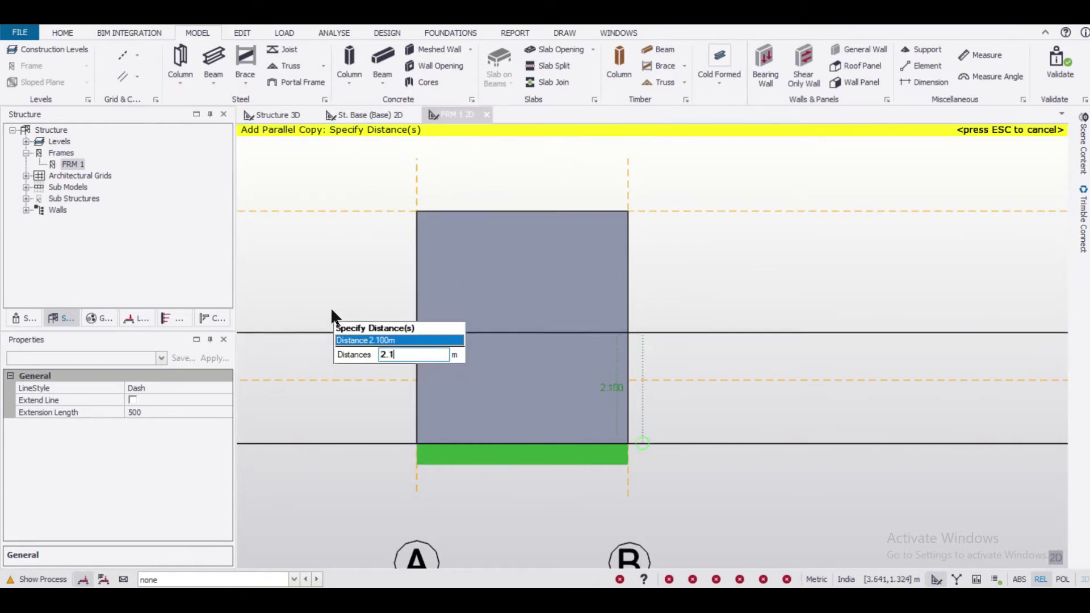
key(Return)
Add two vertical construction lines, one about 1.43 m from grid line A and another 1.2 m beyond it.
click(417, 192)
click(492, 191)
click(493, 189)
text(1.2)
key(Return)
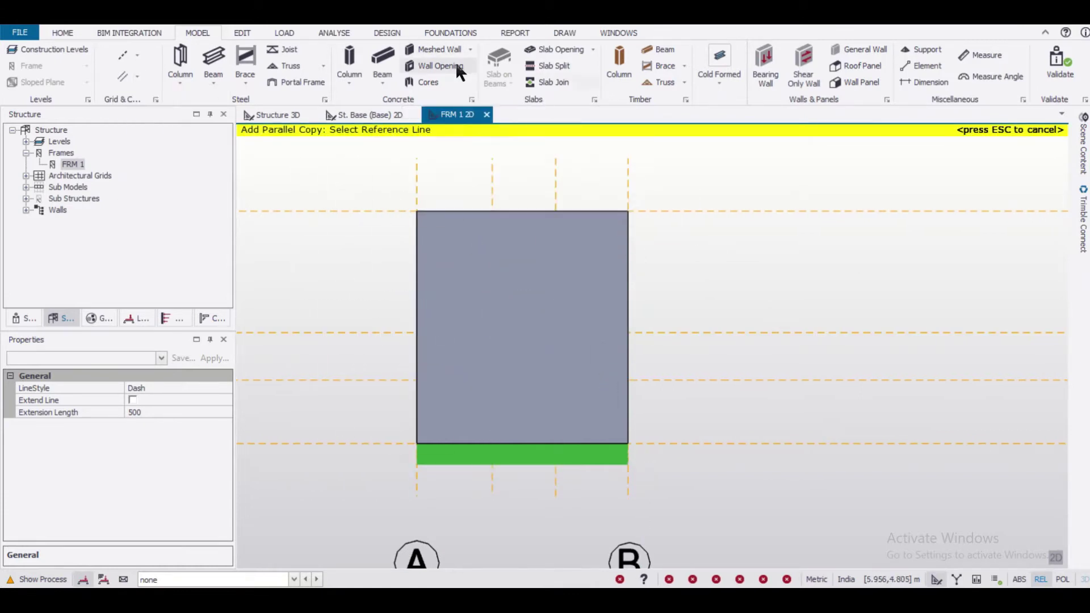
Add a wall opening between the two vertical construction lines, from the wall's bottom up to the 2.1 m line.
click(457, 66)
click(487, 421)
click(492, 444)
click(556, 332)
Inspect wall W1's support properties and examine the wall with its opening in the 3D view.
right_click(591, 394)
click(615, 400)
click(302, 235)
click(295, 202)
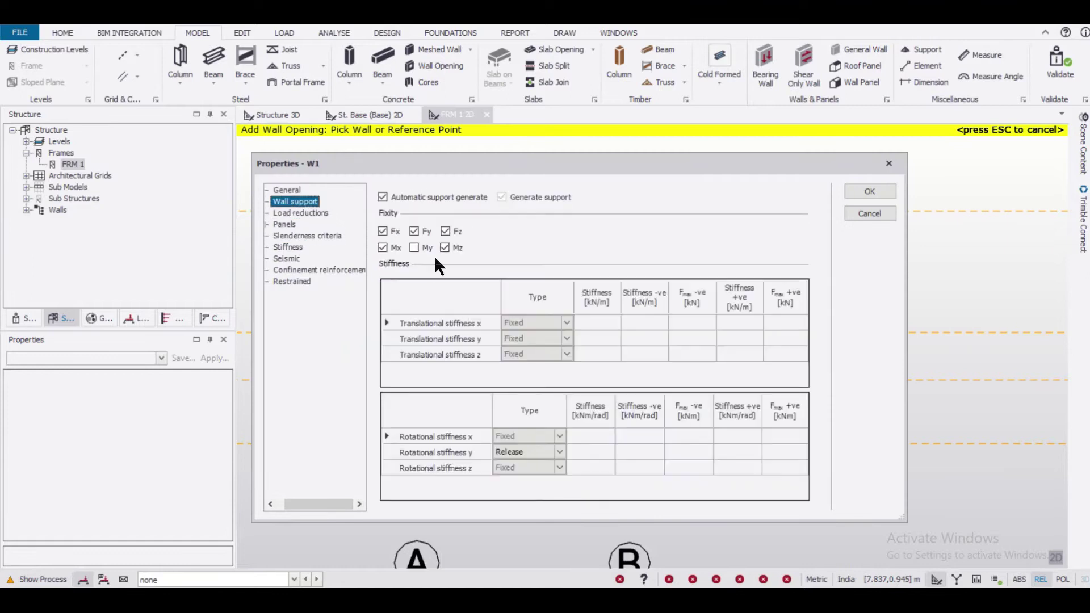
key(Down)
key(Return)
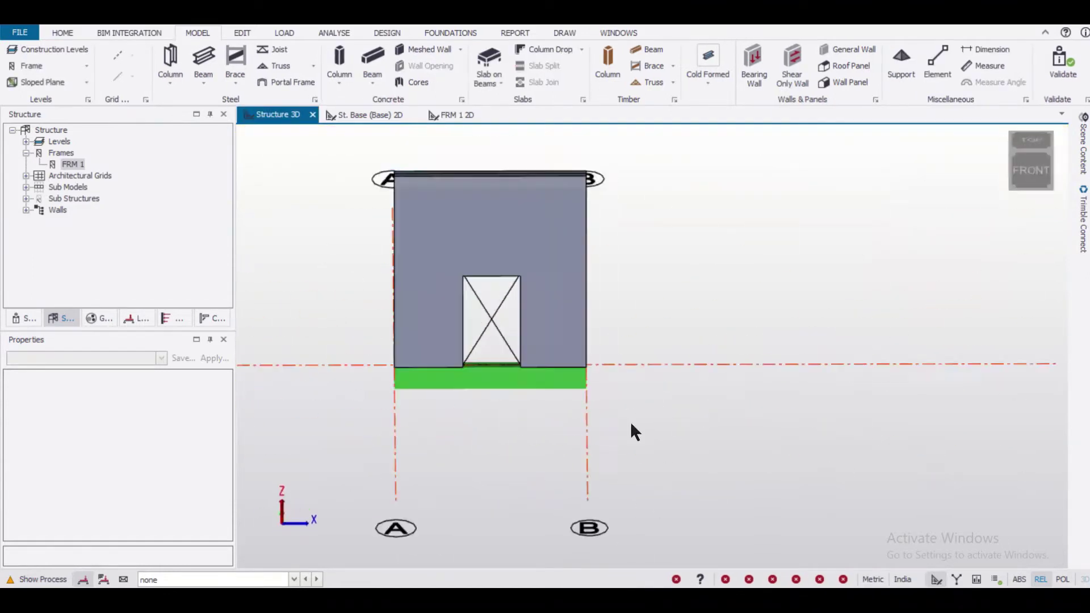
right_drag(631, 424, 886, 448)
middle_drag(886, 448, 837, 416)
scroll(834, 414, up, 1)
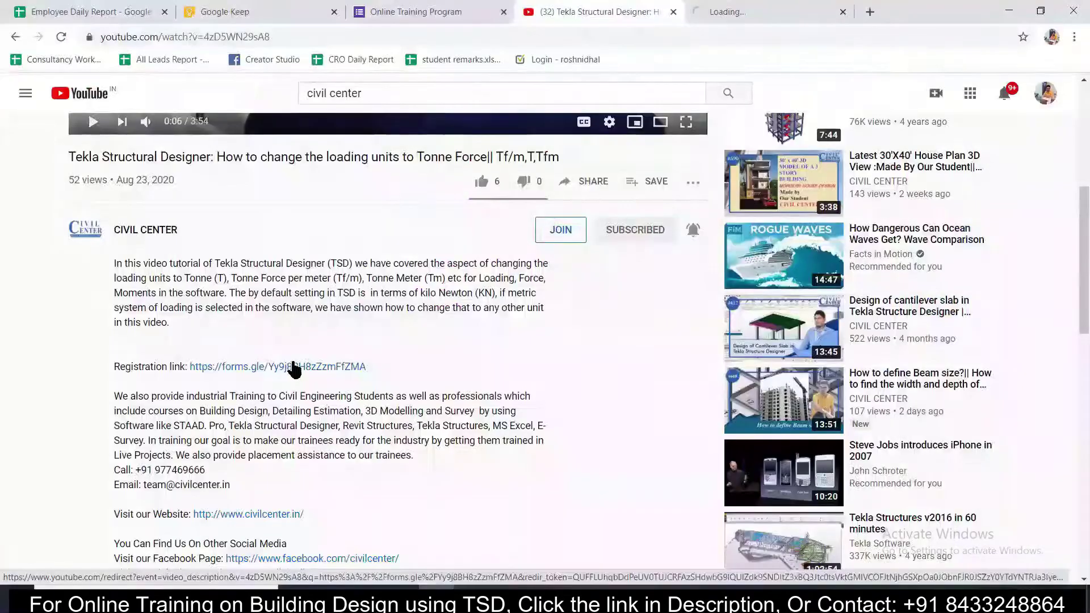
Switch to the browser and open the registration link in the YouTube video's description.
click(288, 369)
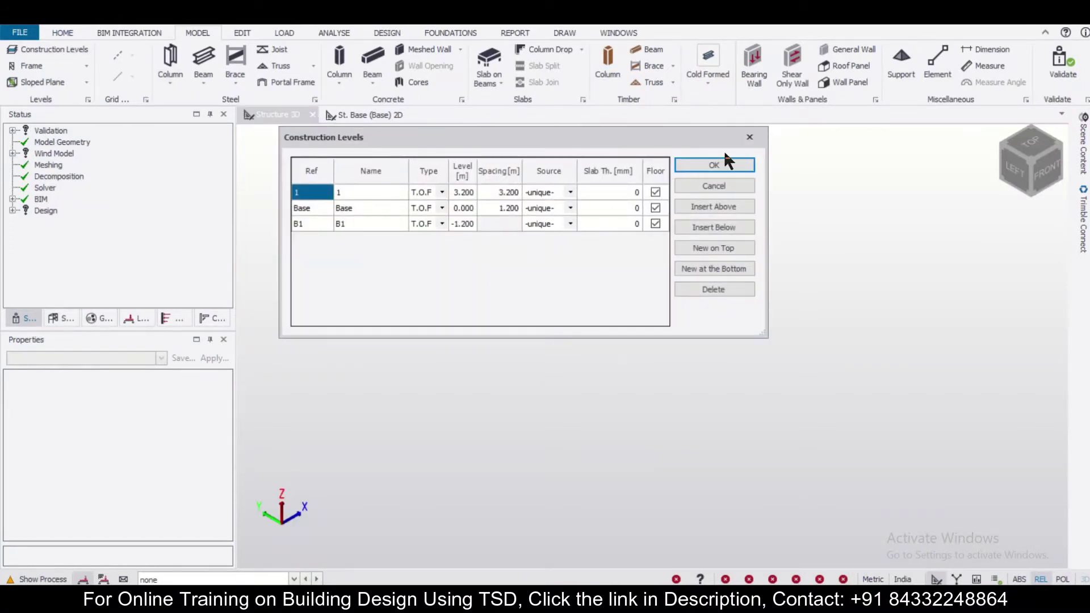
Accept the construction levels and draw a vertical grid line about 13 m long in the St. Base plan.
click(717, 166)
click(372, 115)
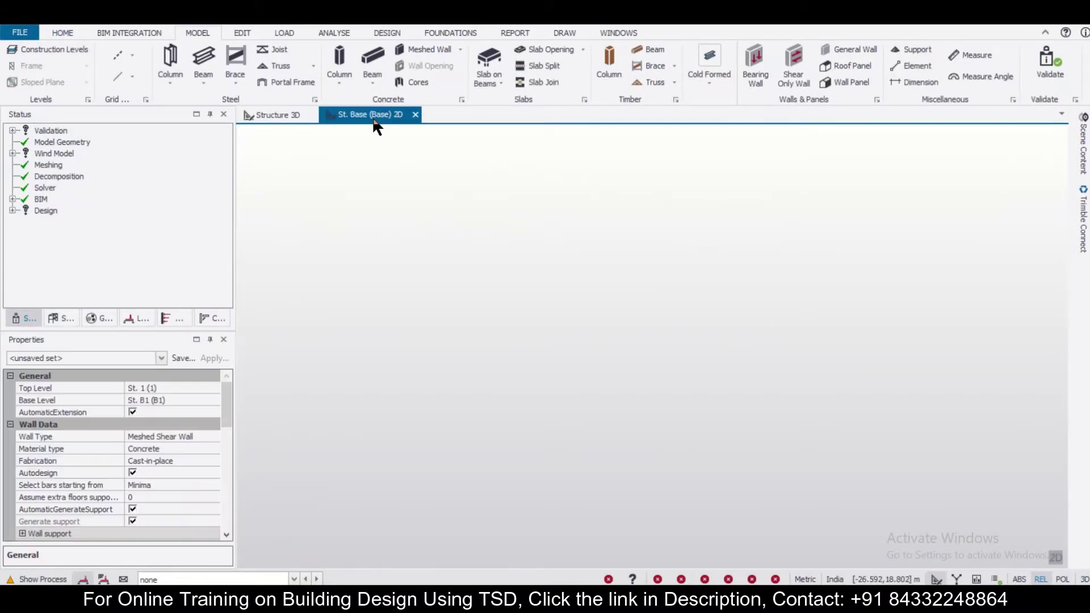
click(118, 55)
click(414, 232)
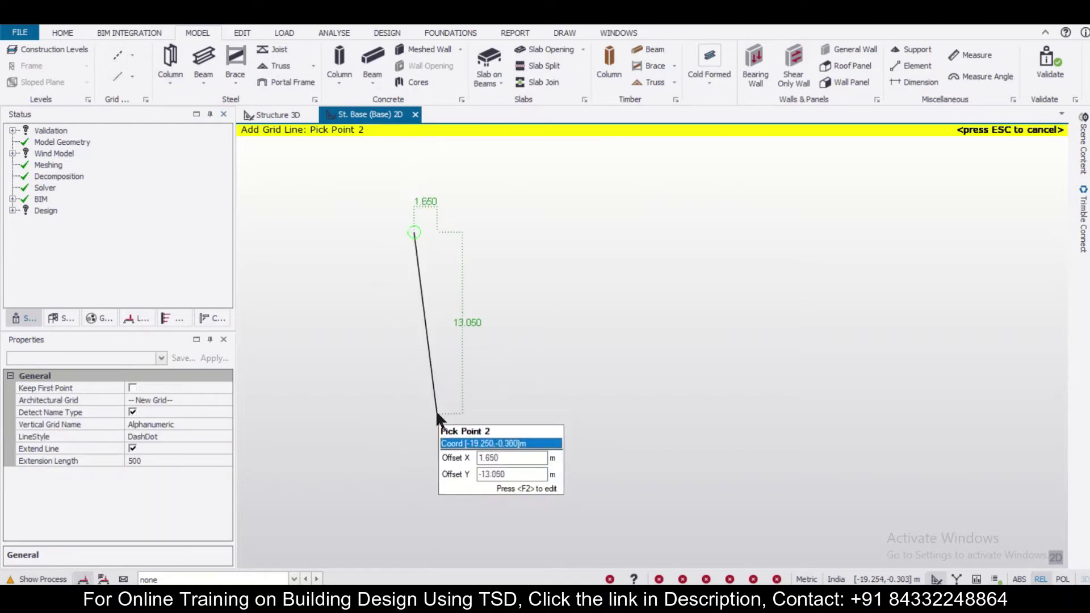
click(415, 418)
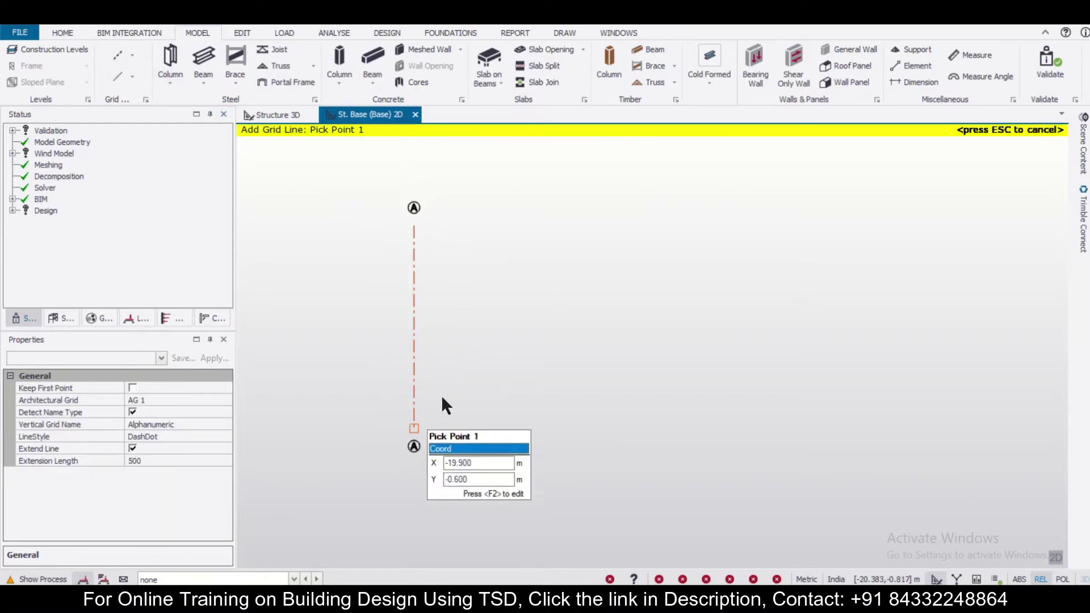
Create a parallel copy of grid line A at a distance of 4 m.
click(133, 55)
click(154, 104)
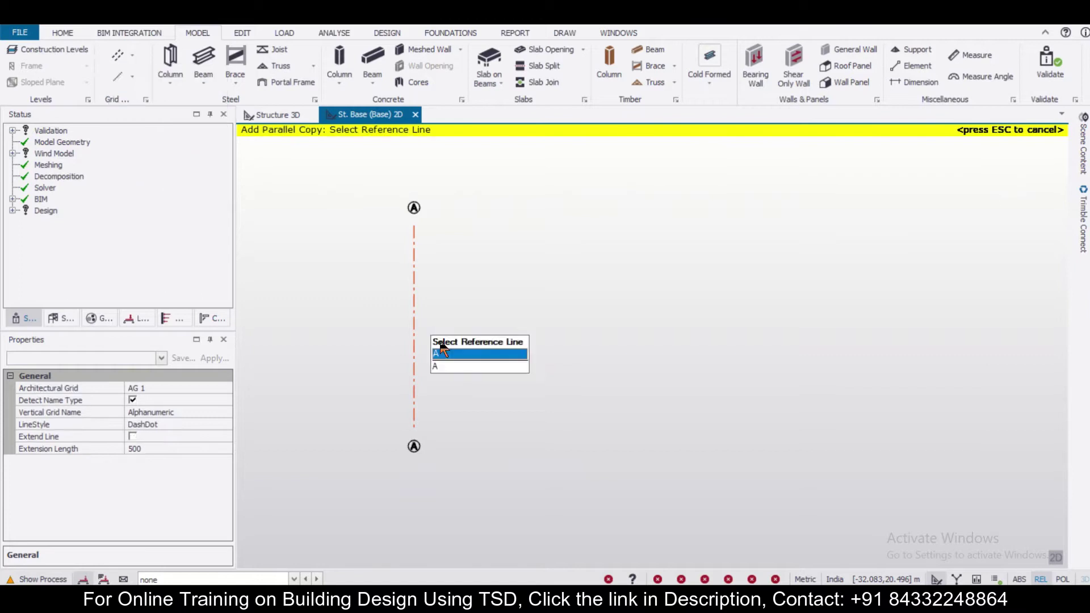
click(414, 360)
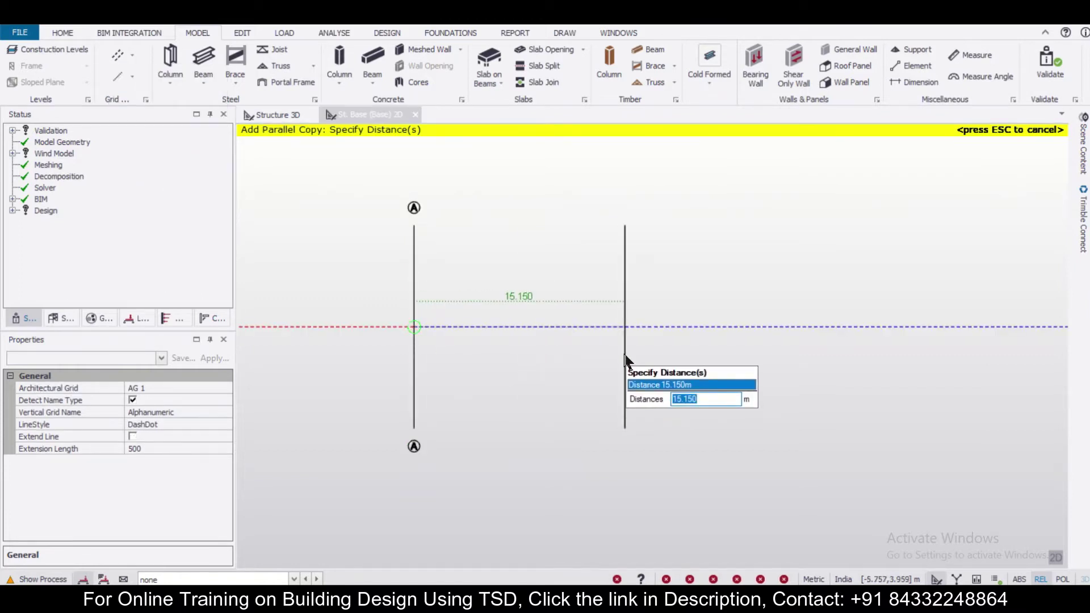
text(4)
key(Return)
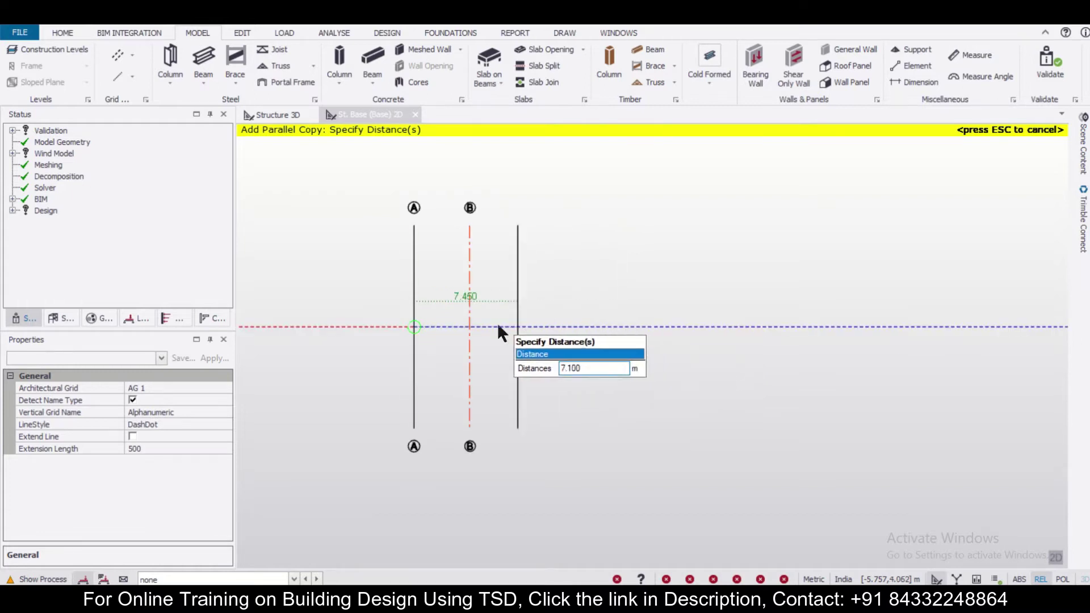
key(Escape)
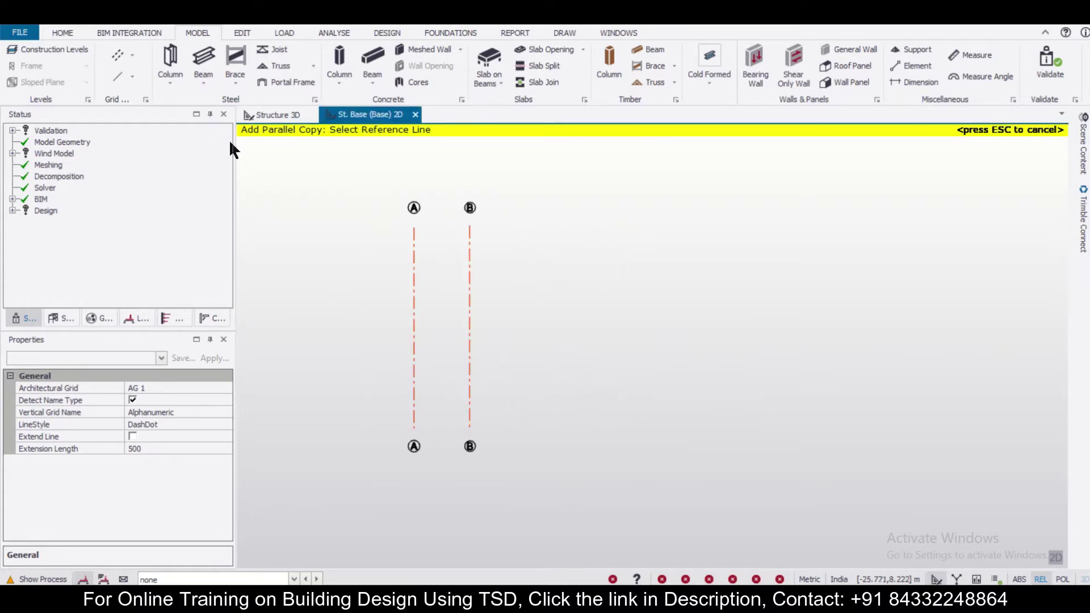
Draw a horizontal grid line crossing grid lines A and B.
click(134, 54)
click(134, 72)
click(348, 334)
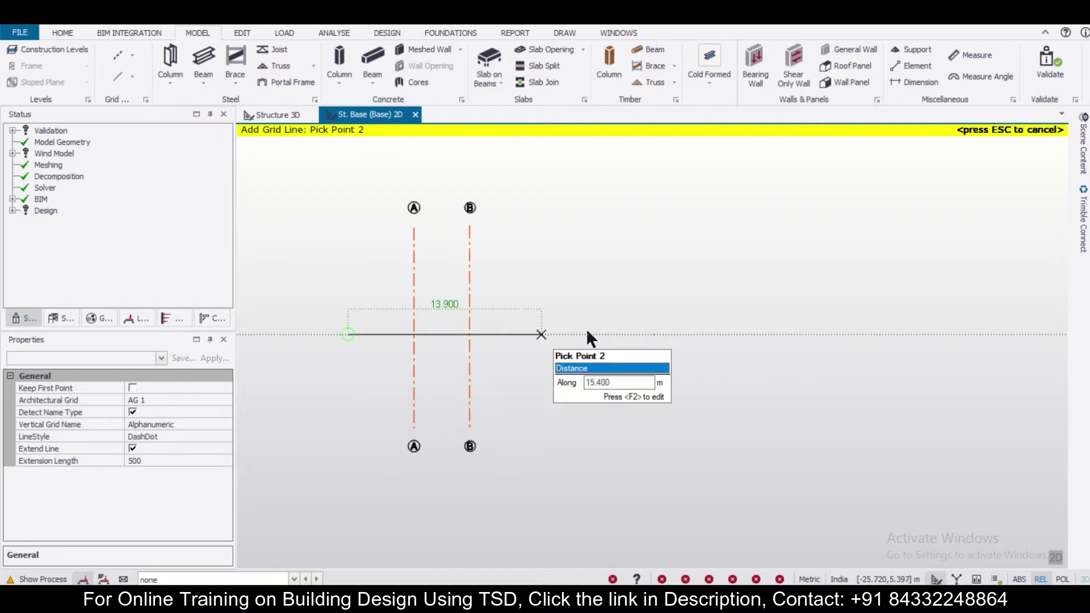
click(597, 334)
Create a meshed shear wall along the horizontal grid line between its intersections with A and B.
scroll(422, 352, up, 5)
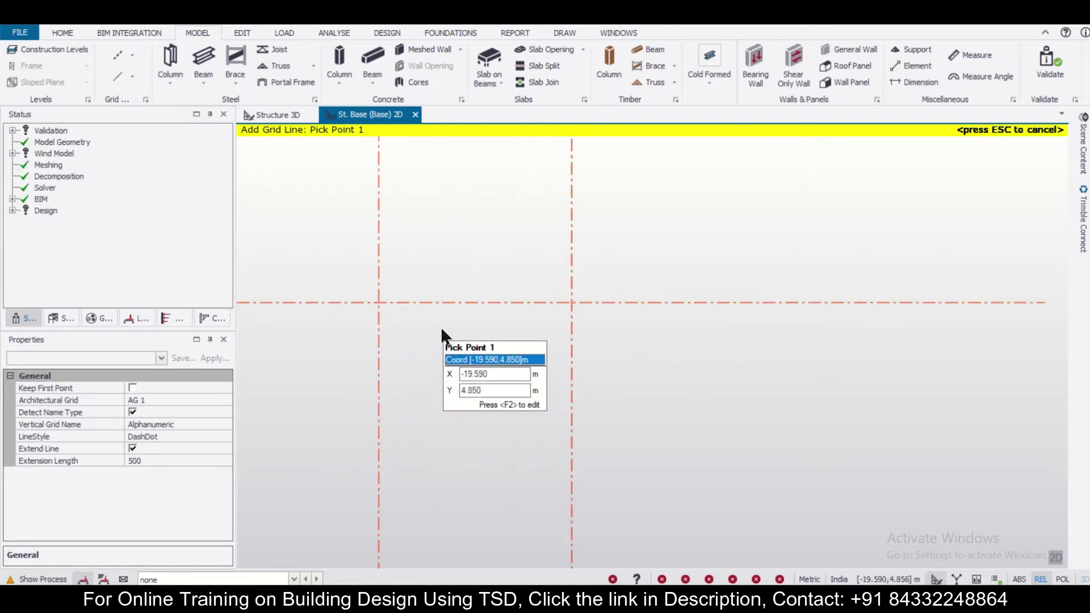
middle_drag(458, 326, 488, 382)
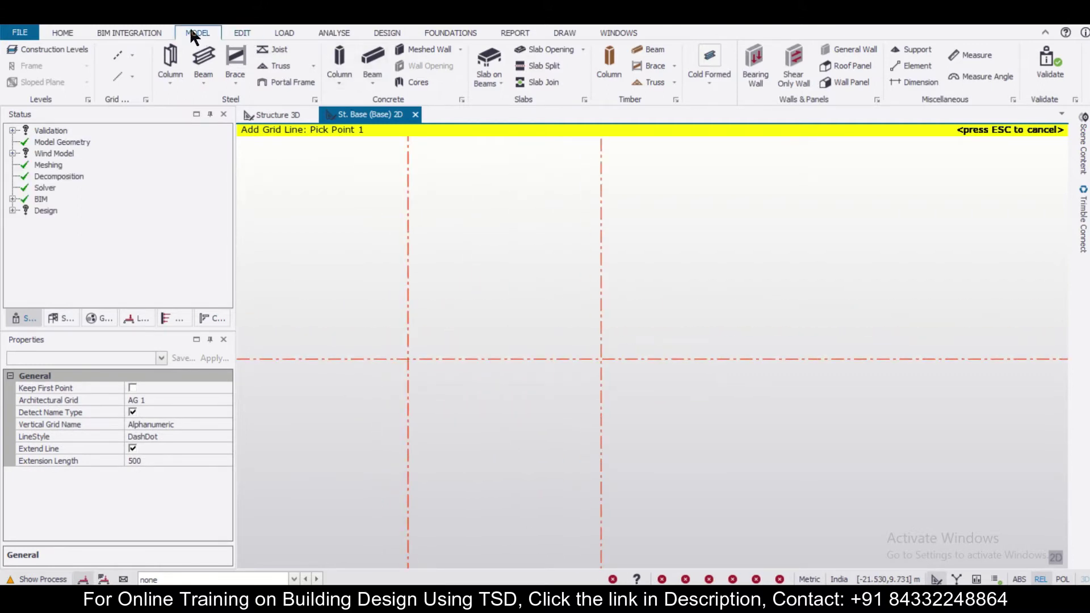
click(437, 49)
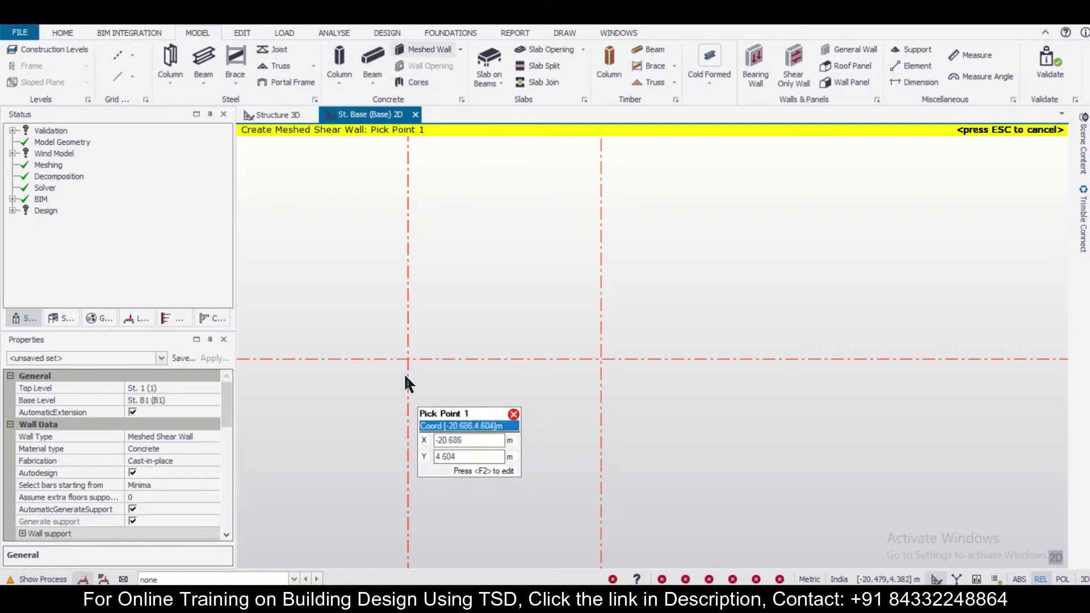
click(408, 359)
click(601, 359)
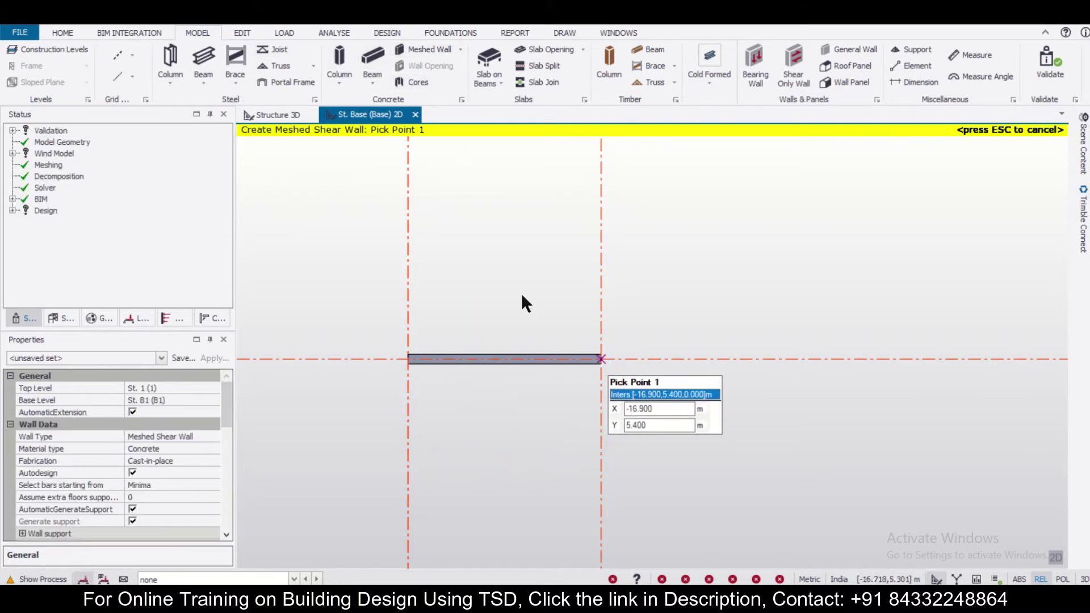
Create a frame along grid line 1 in the 3D structure view.
click(273, 115)
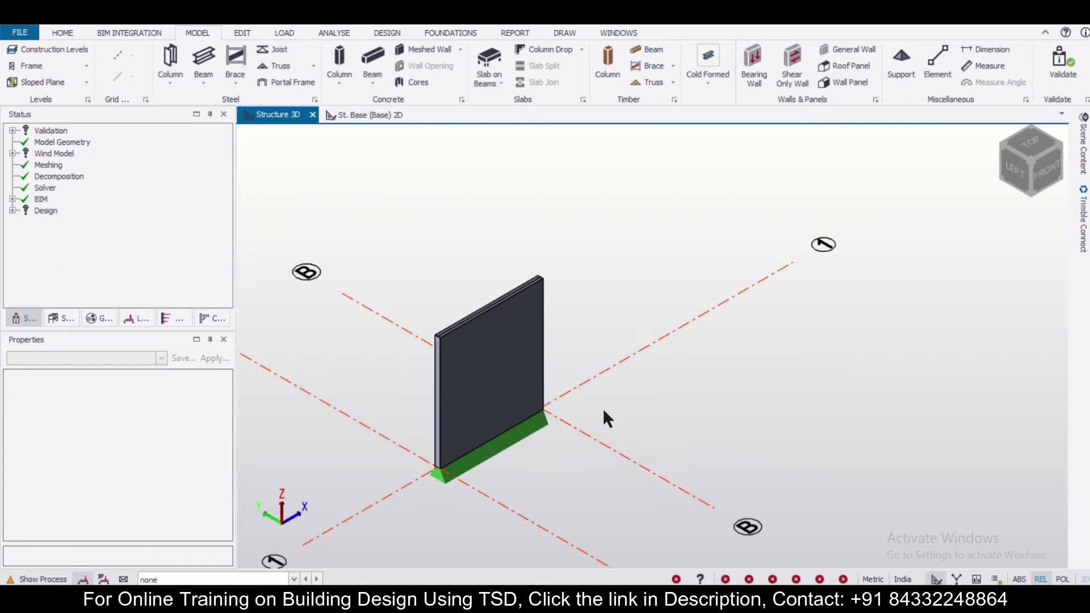
right_drag(603, 408, 635, 424)
scroll(525, 367, up, 3)
right_drag(598, 360, 604, 345)
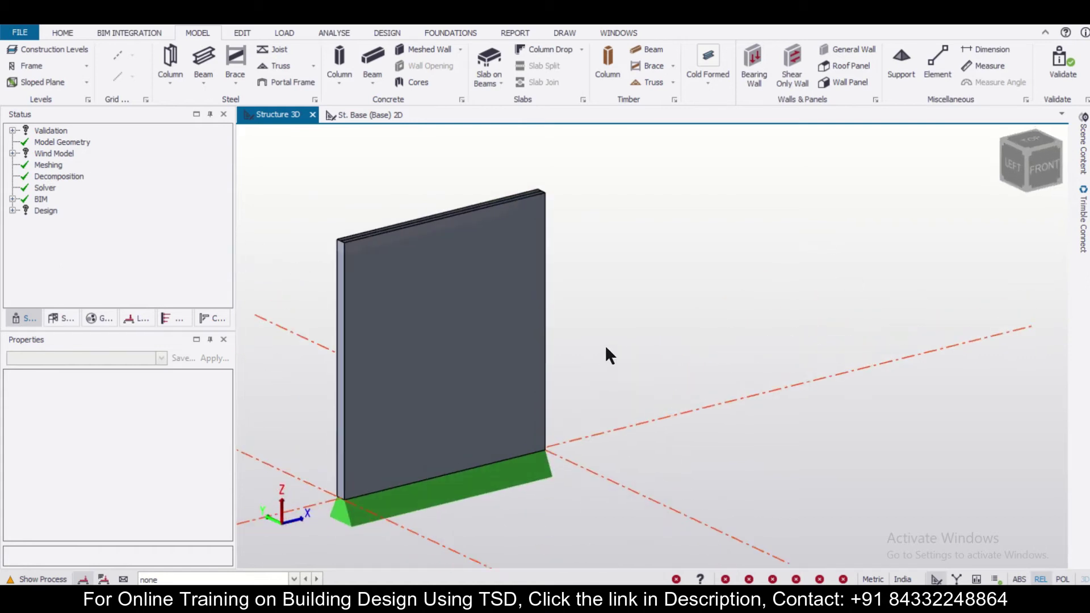
middle_drag(606, 348, 721, 311)
scroll(720, 311, down, 2)
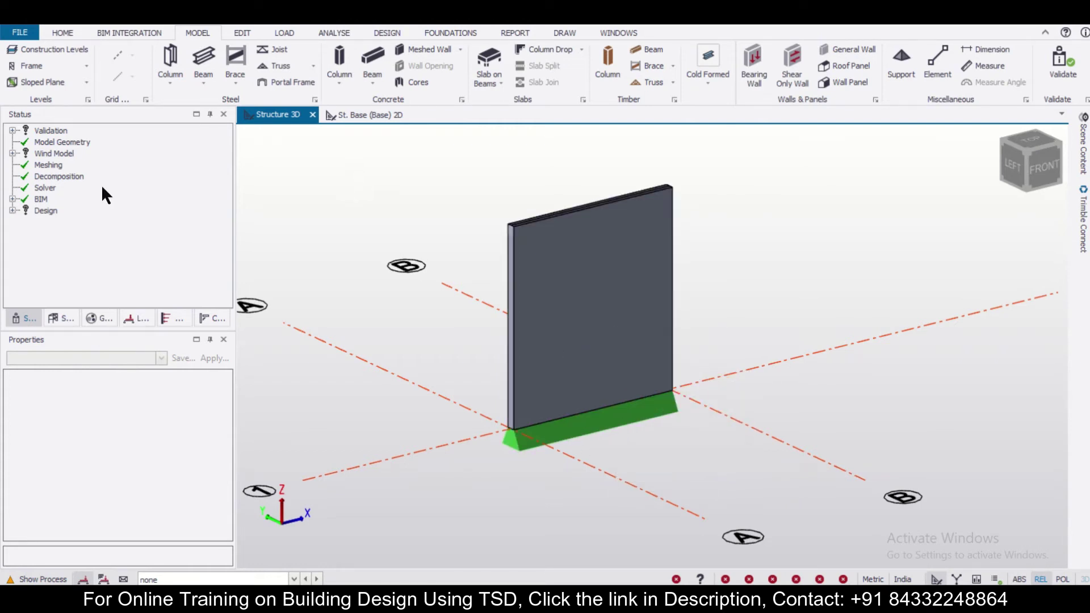
click(35, 65)
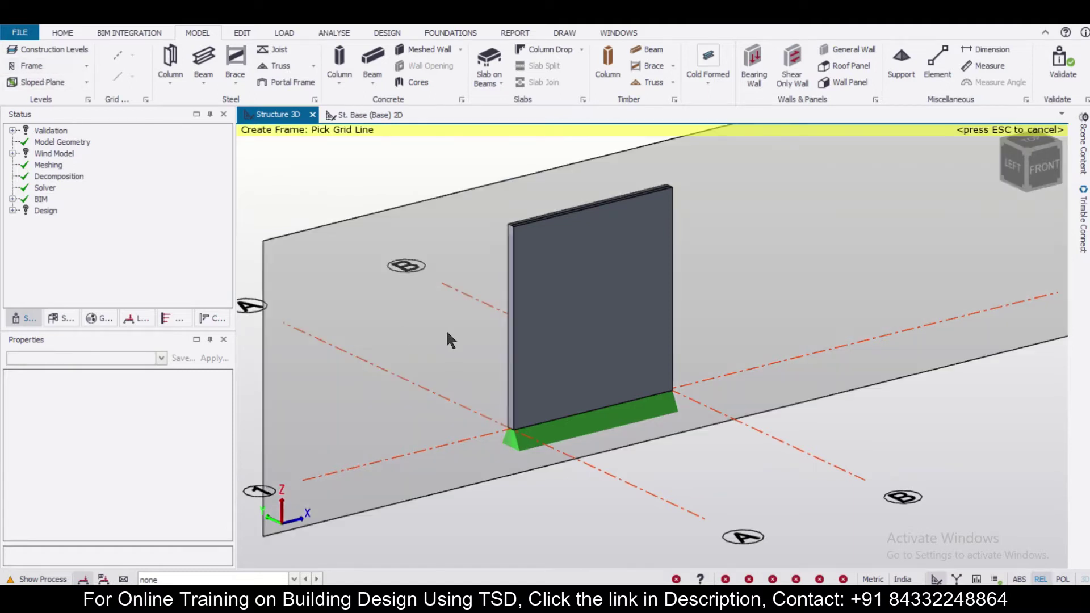
scroll(447, 340, down, 2)
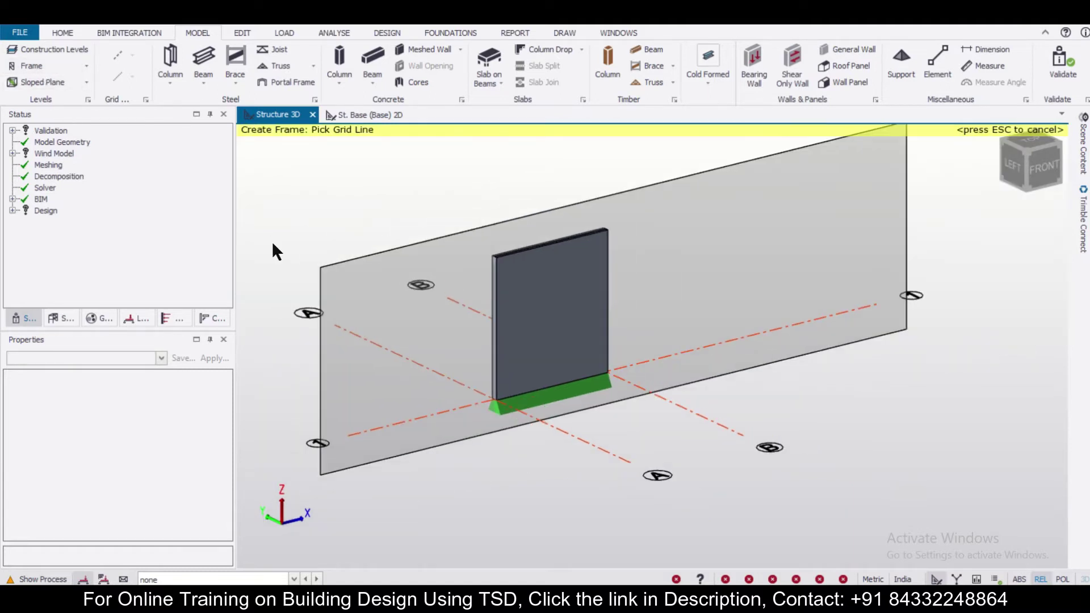
Open the FRM 1 elevation view from the structure's frames.
click(67, 319)
click(26, 153)
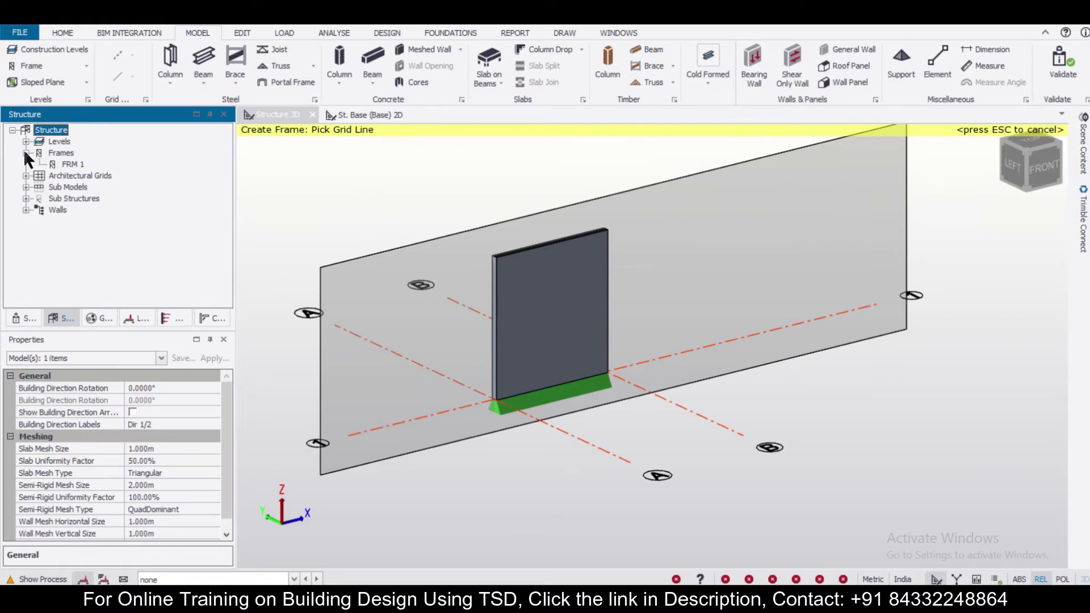
double_click(56, 161)
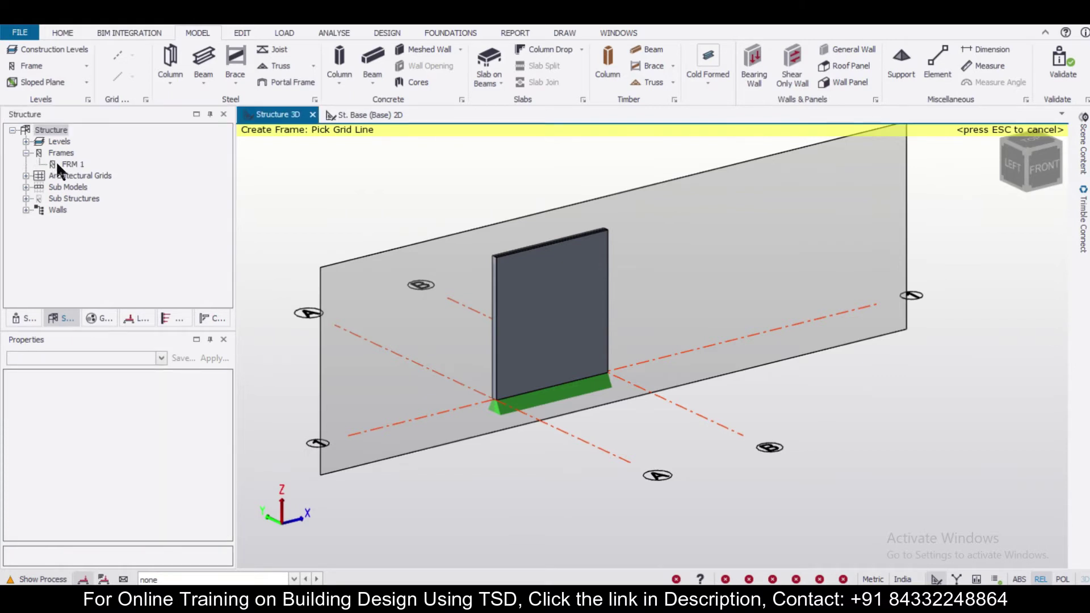
double_click(66, 162)
Add parallel construction lines 2.1 m above the wall's bottom level line and about 1.43 m from grid line A.
click(137, 76)
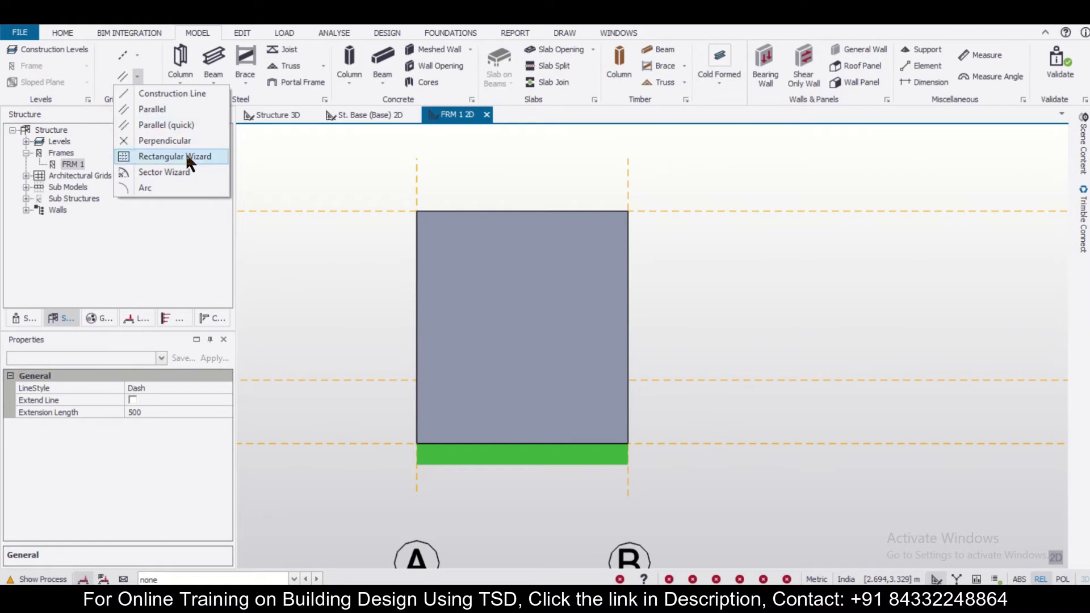
click(190, 126)
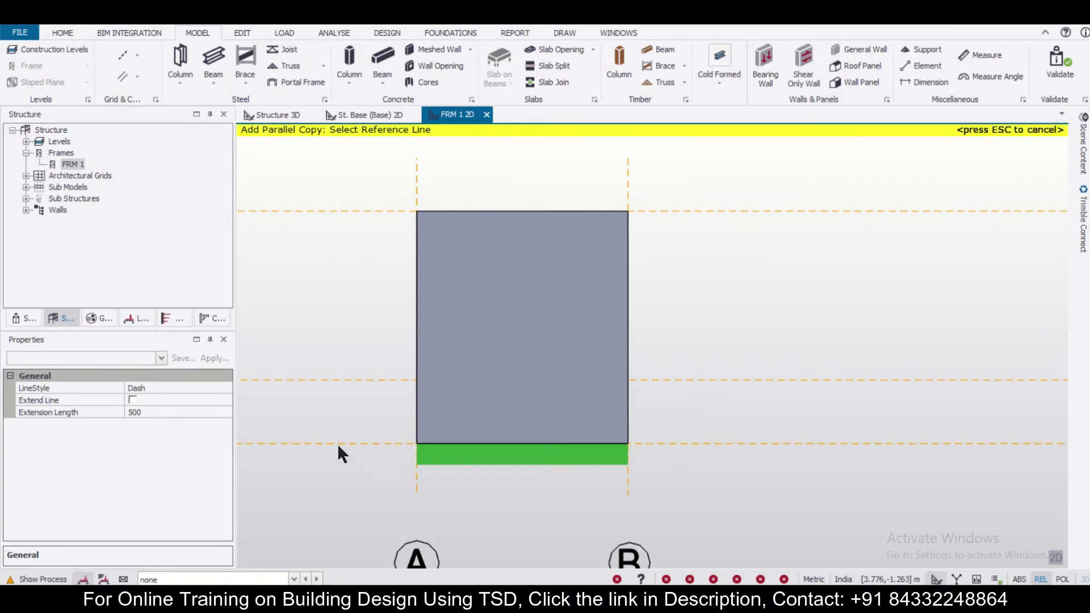
click(338, 443)
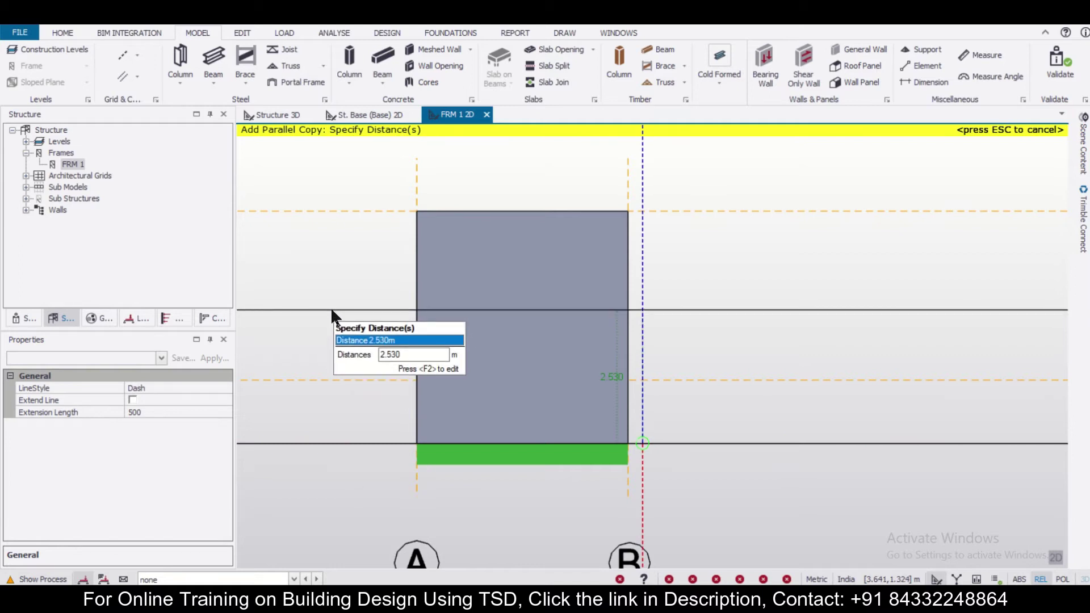
key(F2)
text(2.530)
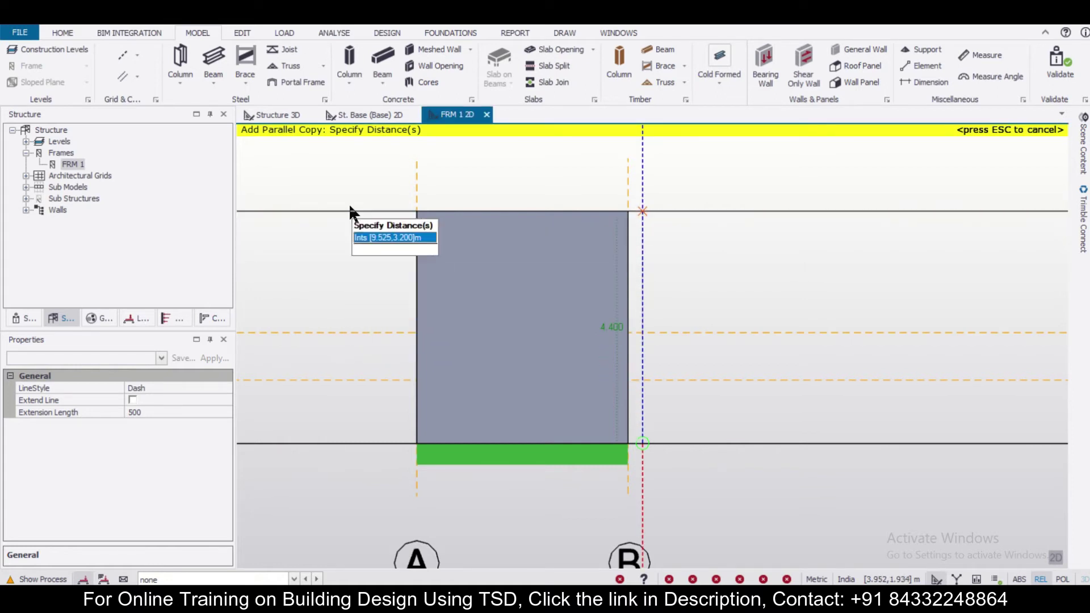
key(Escape)
click(417, 191)
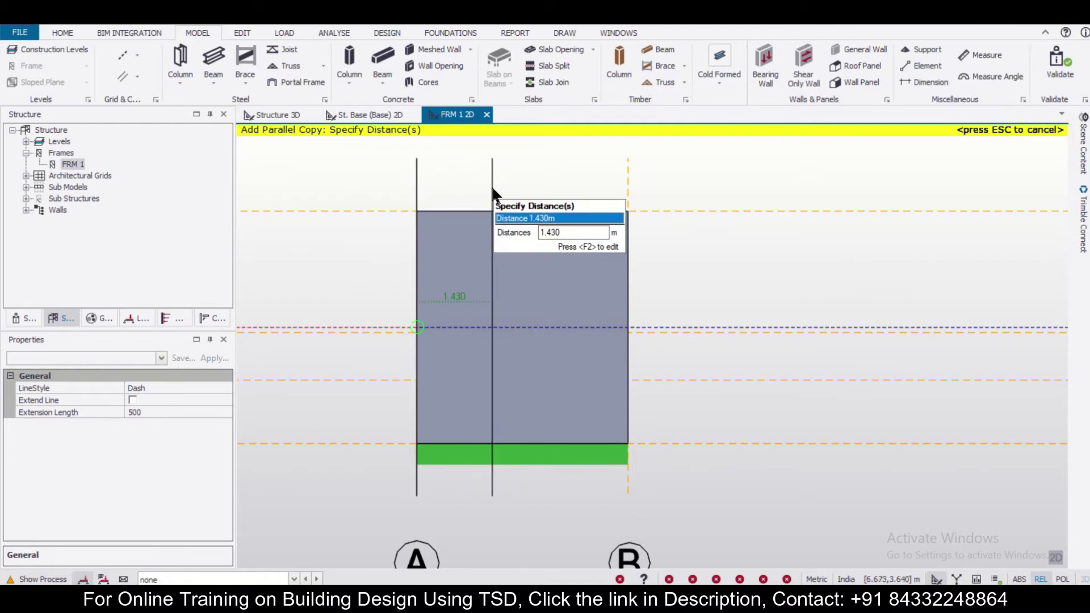
key(Escape)
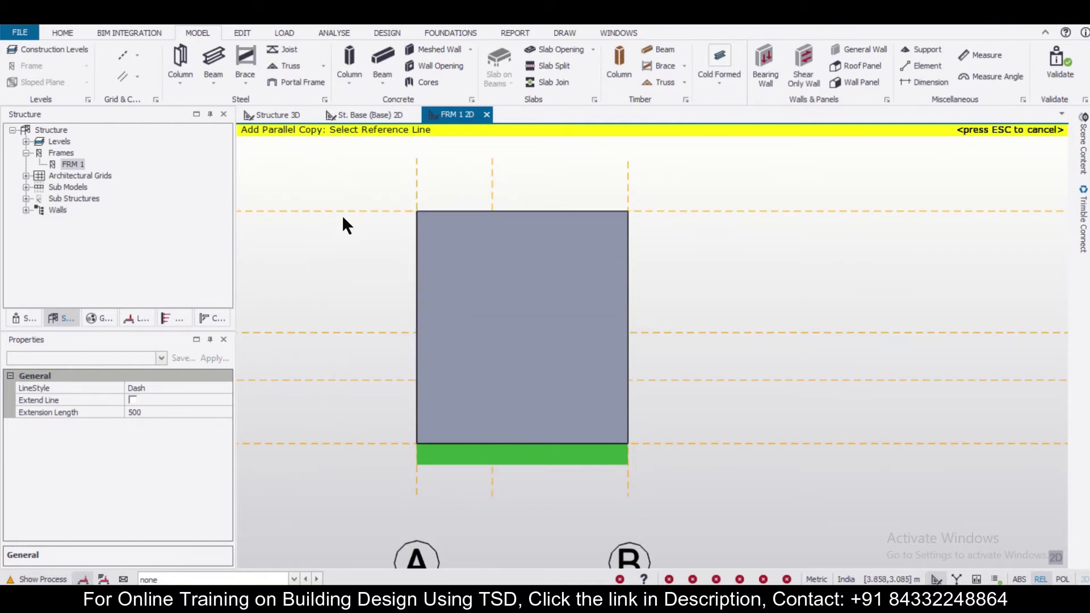
Add a parallel construction line 1.2 m from the vertical construction line inside the wall, on the side towards grid line B.
click(491, 179)
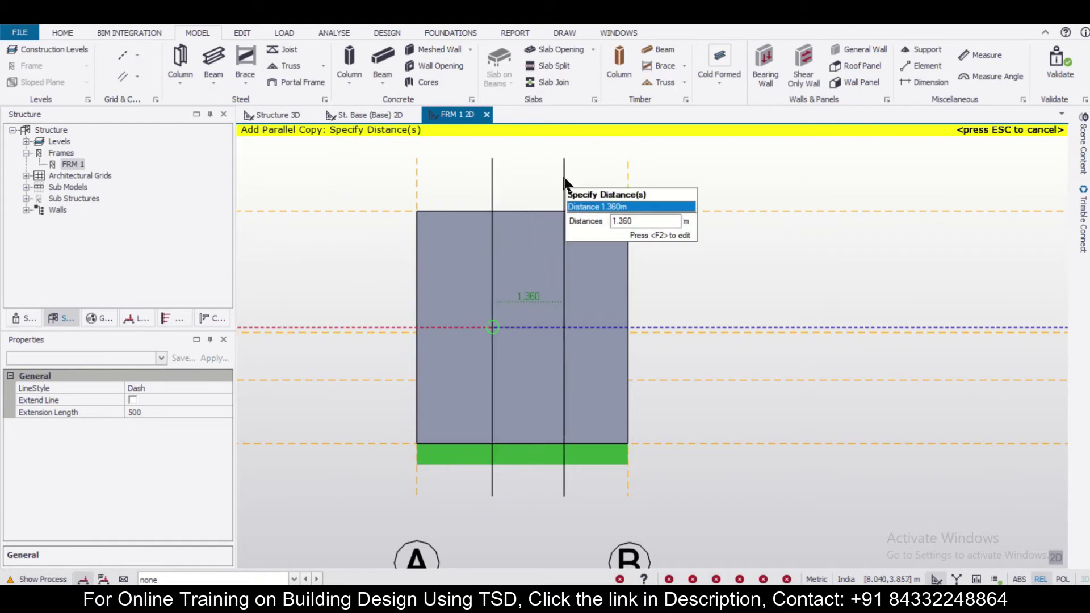
key(F2)
text(1.2)
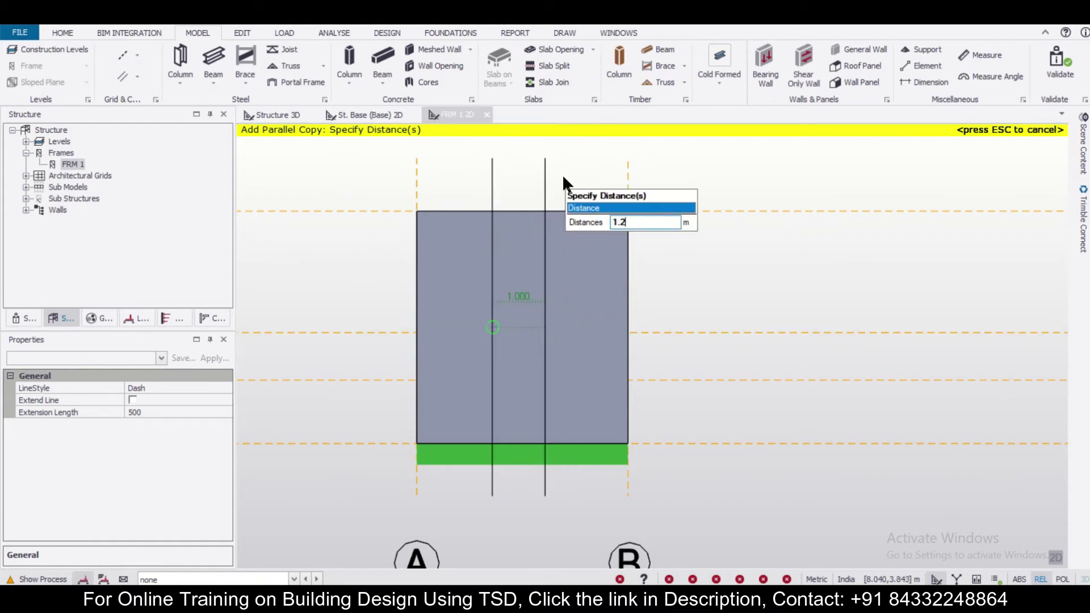
key(Return)
key(Return)
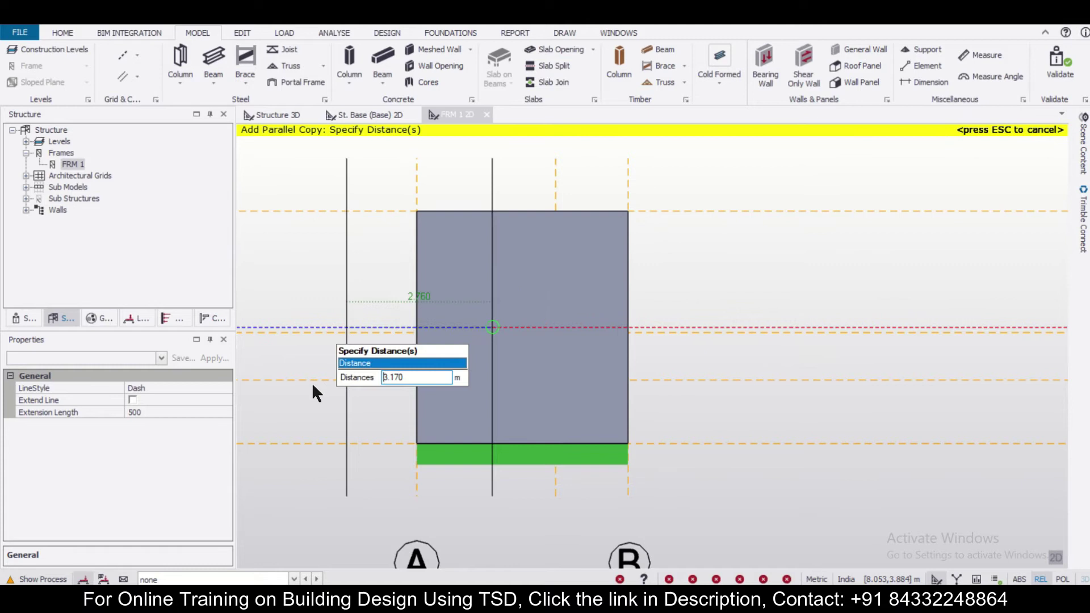
key(Escape)
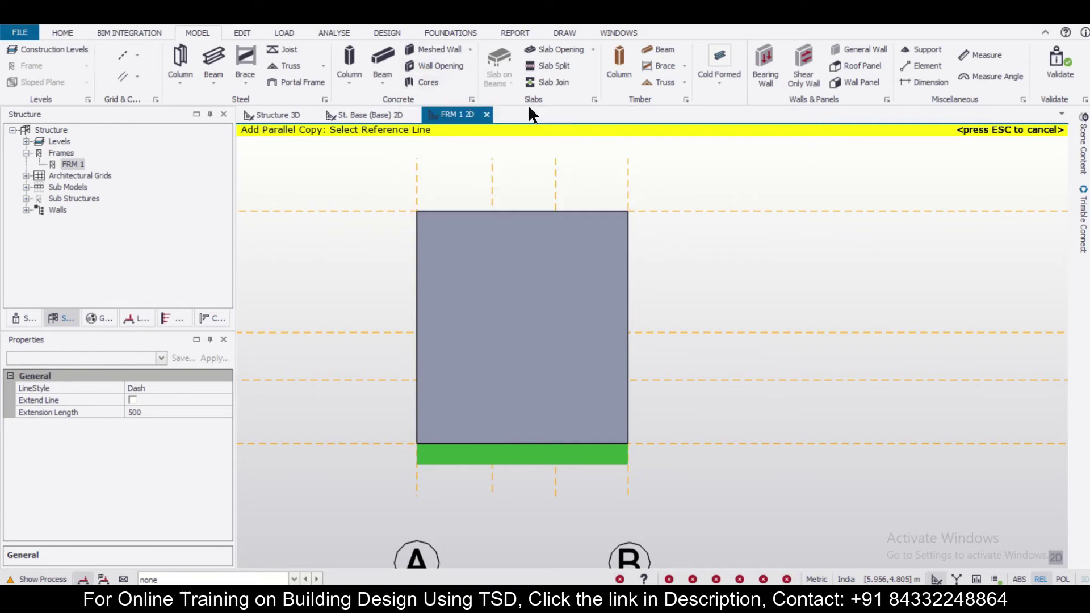
Add a wall opening 1.2 m wide and 2.1 m high from the wall's base, with its corners at the construction line intersections.
click(455, 64)
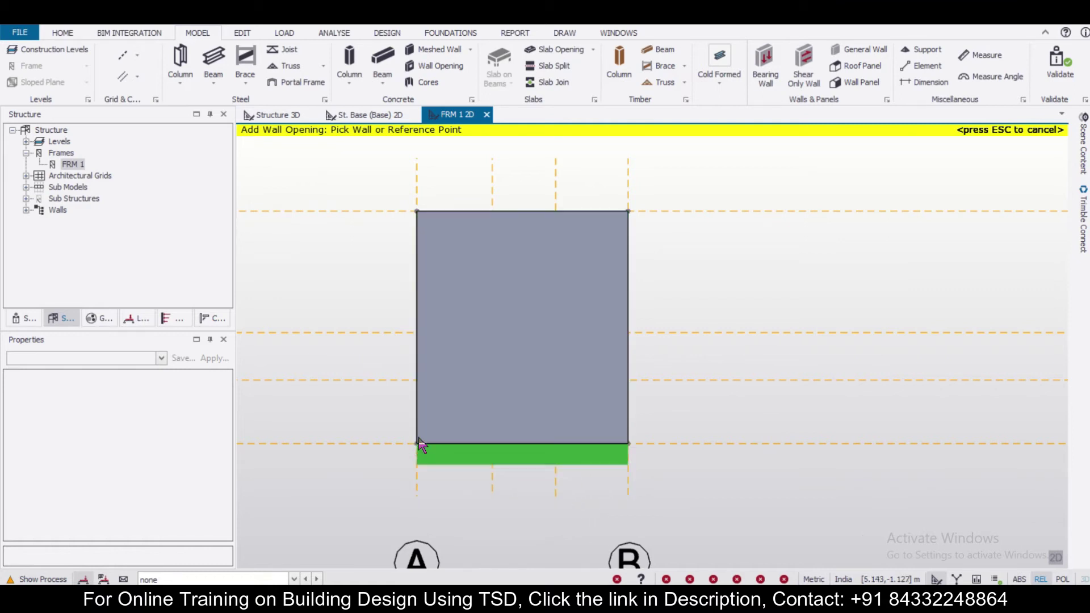
click(485, 426)
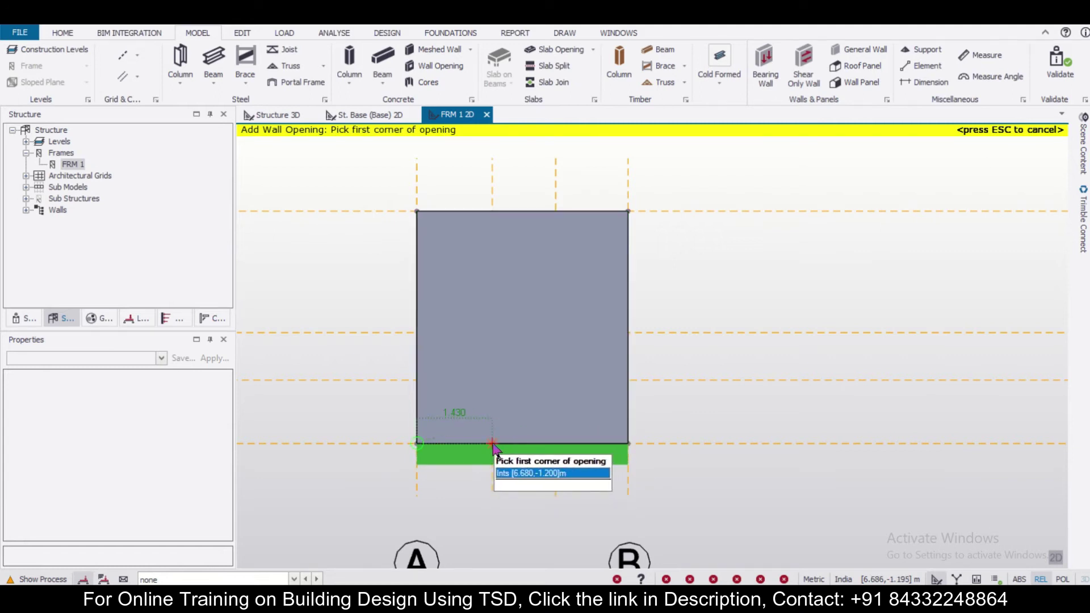
click(492, 443)
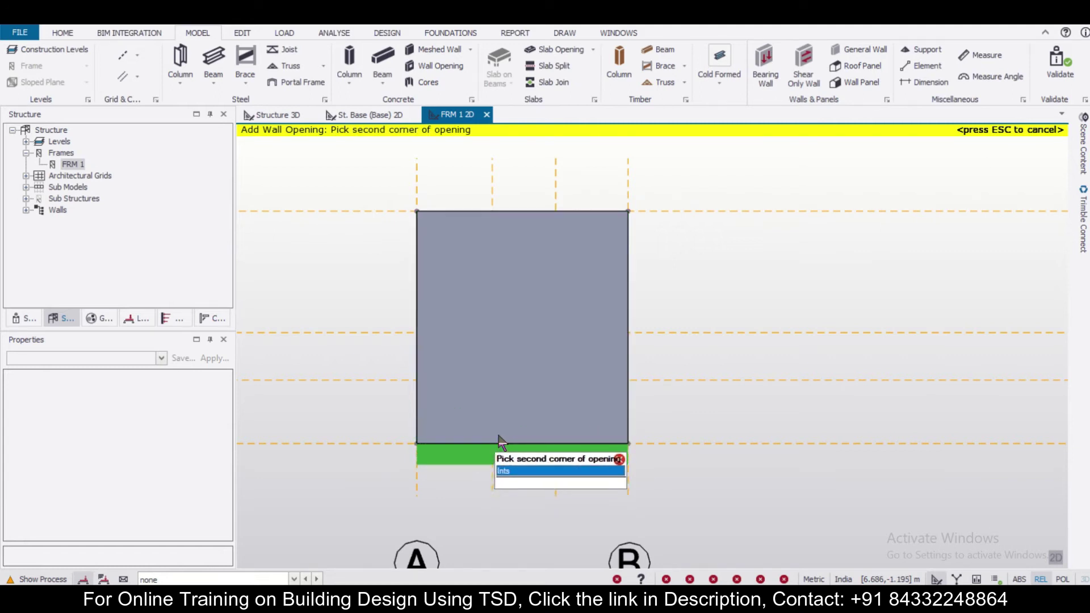
click(553, 330)
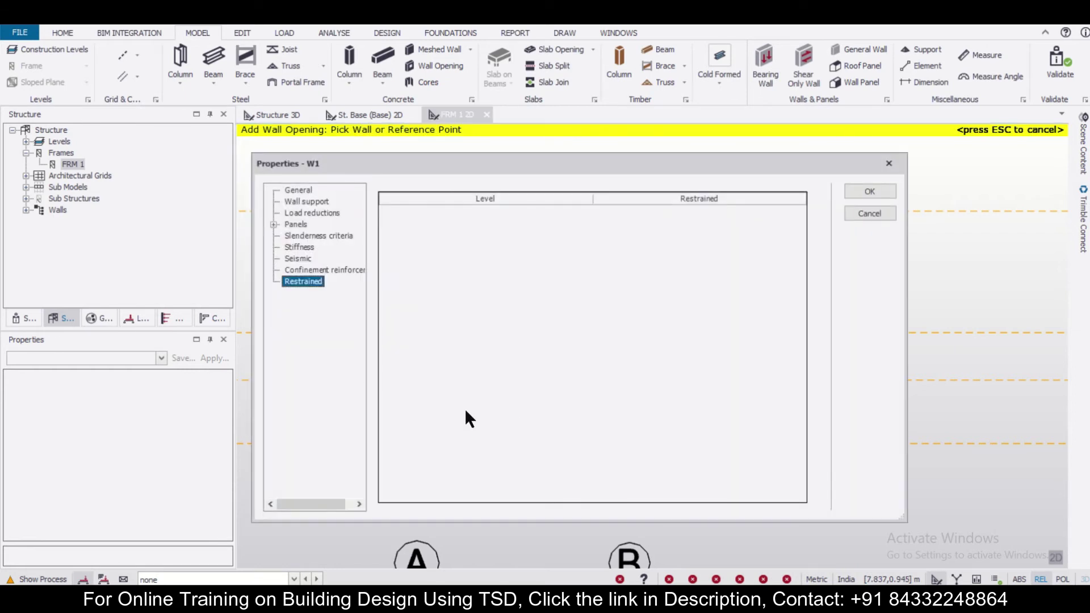
Examine the wall's confinement reinforcement, stiffness, slenderness, load reduction, support, general and panel properties.
click(339, 270)
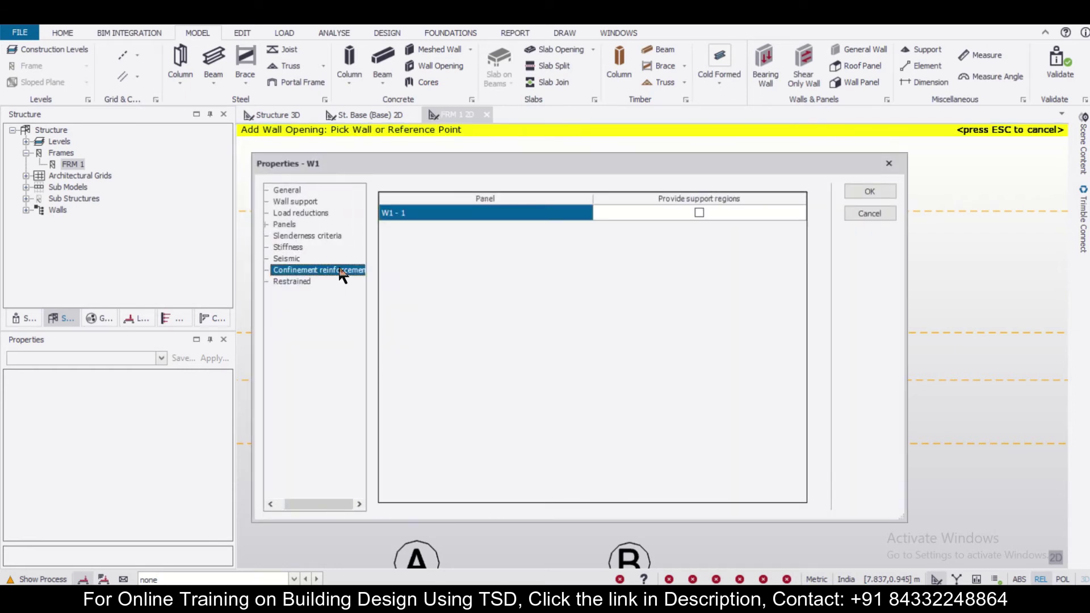
click(298, 247)
click(300, 236)
click(292, 212)
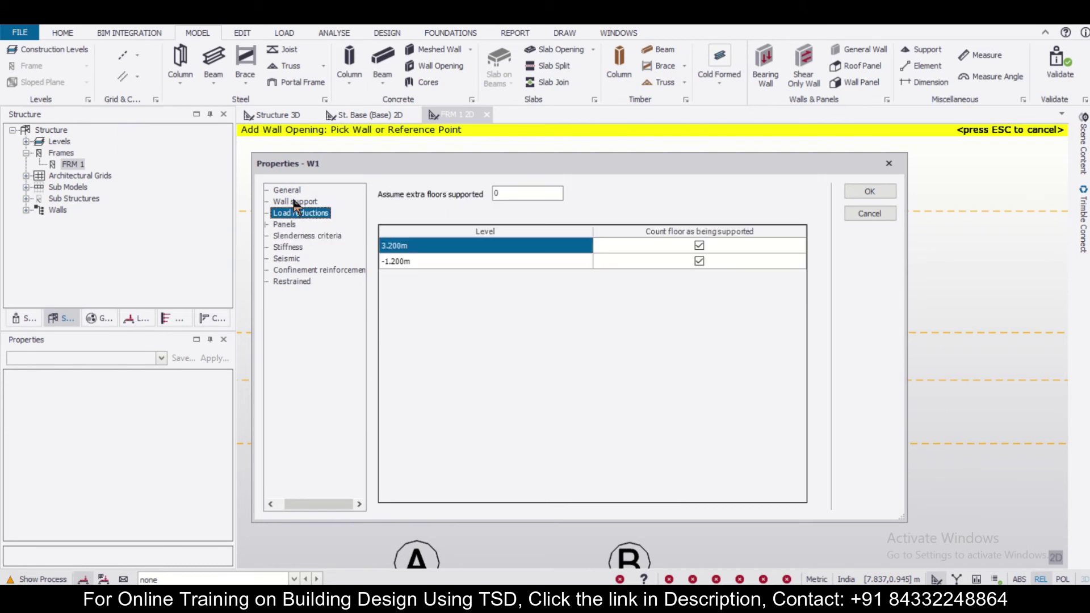
click(296, 200)
click(294, 191)
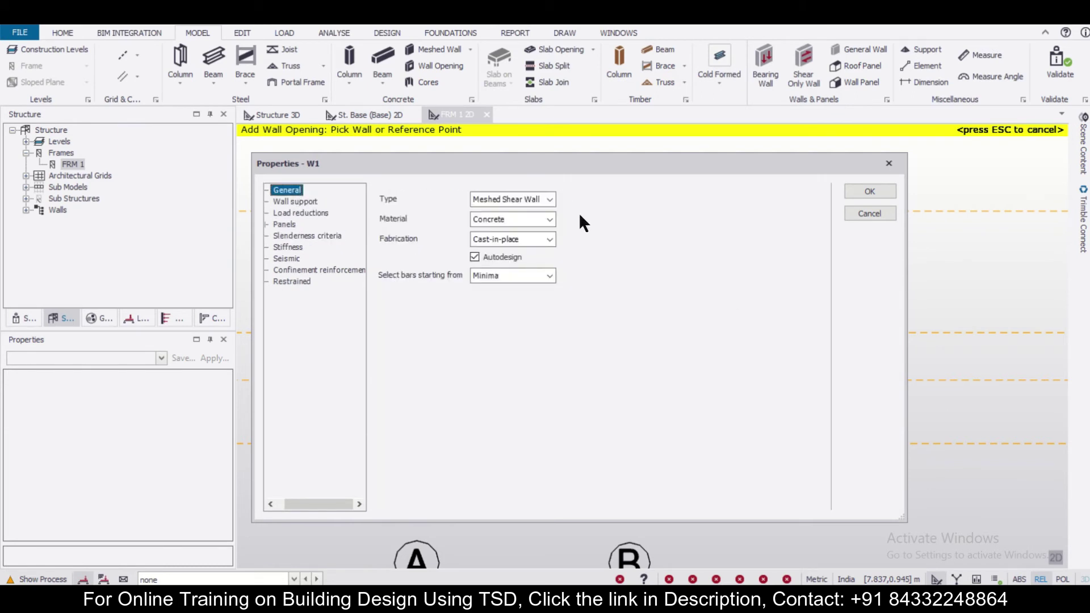
click(291, 204)
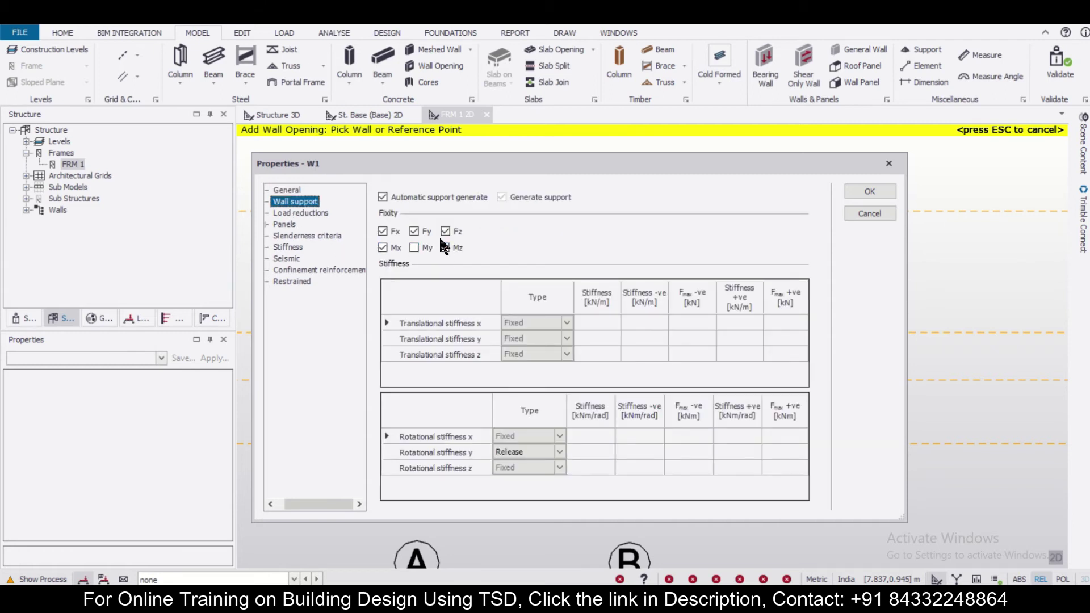
click(292, 225)
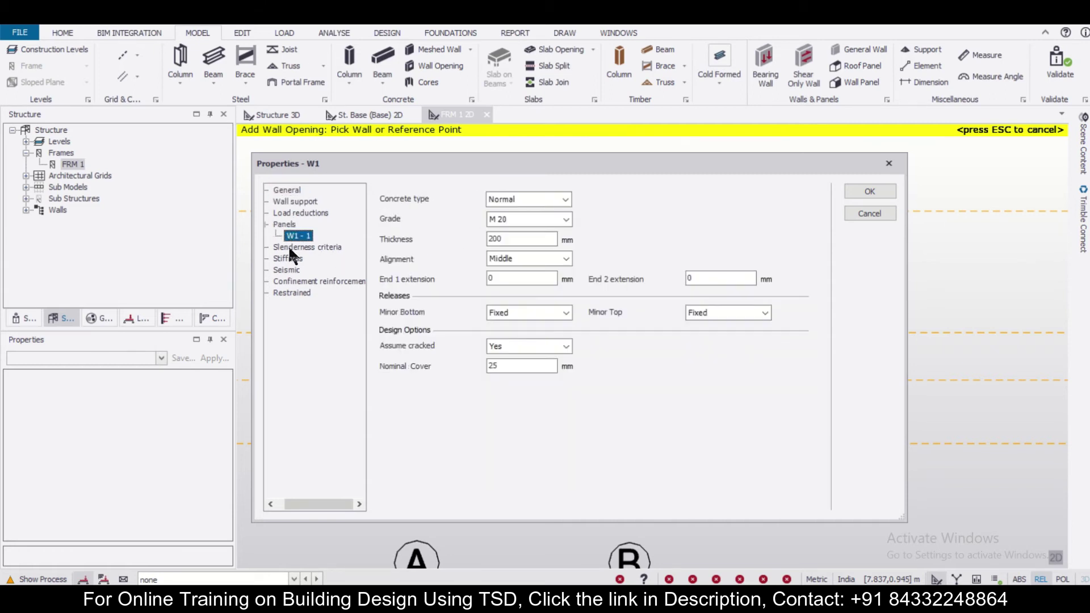
click(290, 247)
Set the wall panel's thickness to 250 mm, check the stiffness, seismic and restraint settings, and accept the wall properties.
click(298, 235)
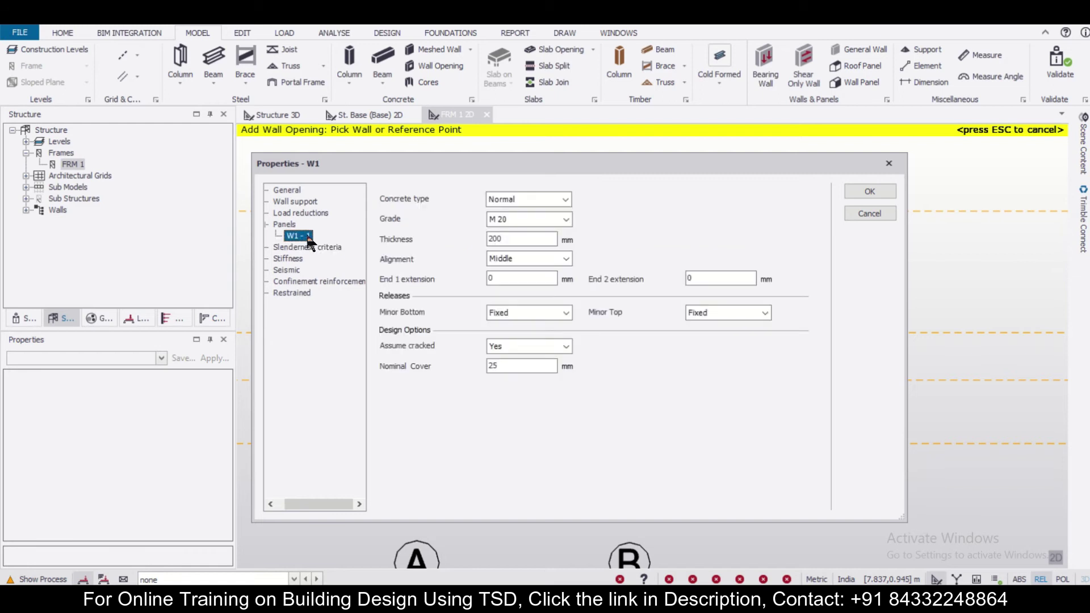
double_click(513, 240)
text(250)
click(289, 259)
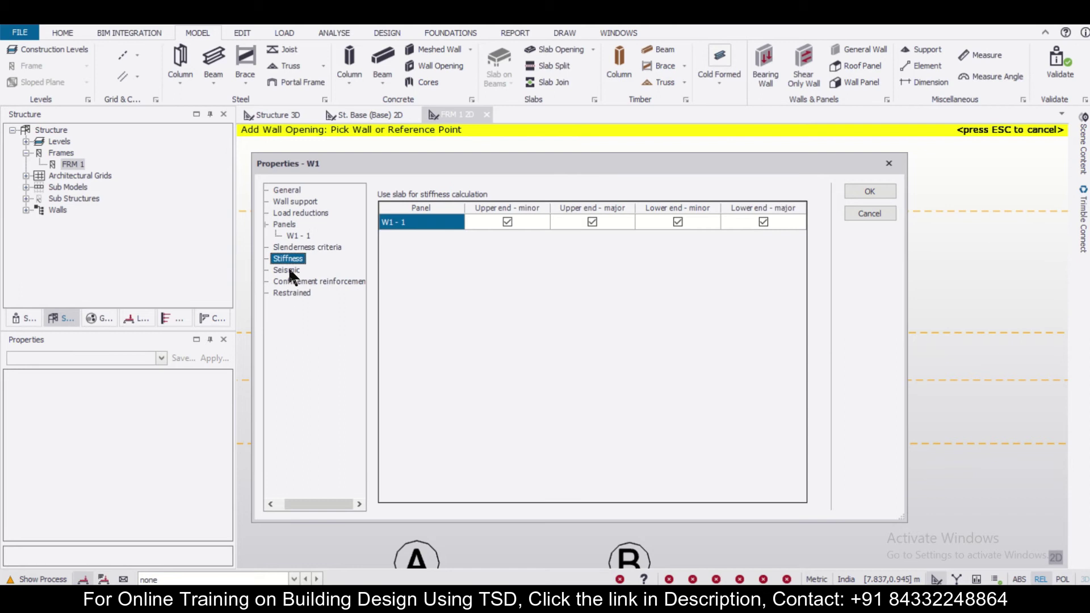
click(289, 269)
click(292, 293)
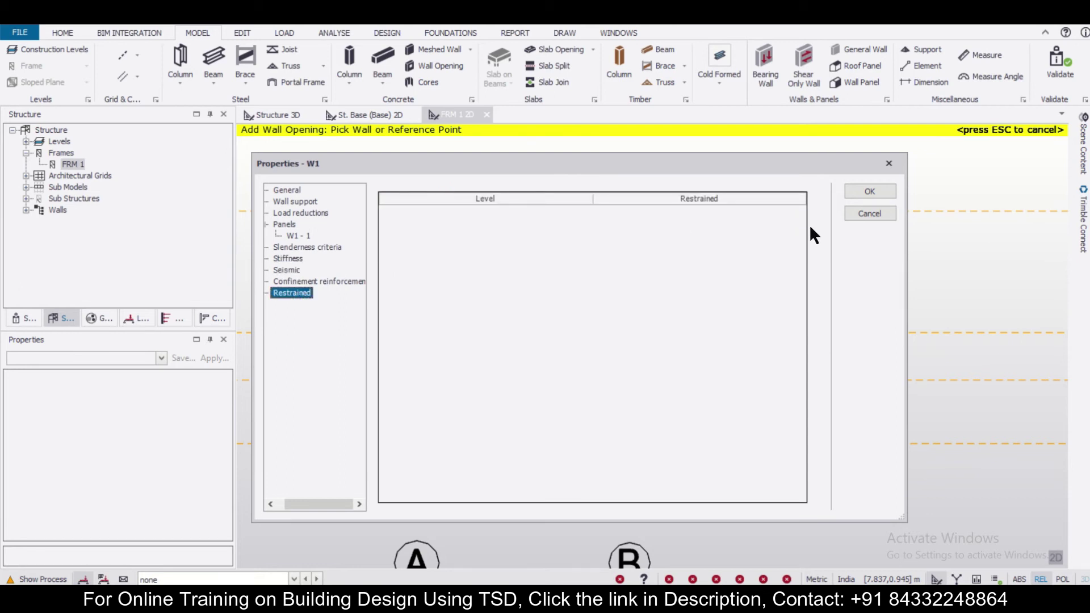
click(870, 191)
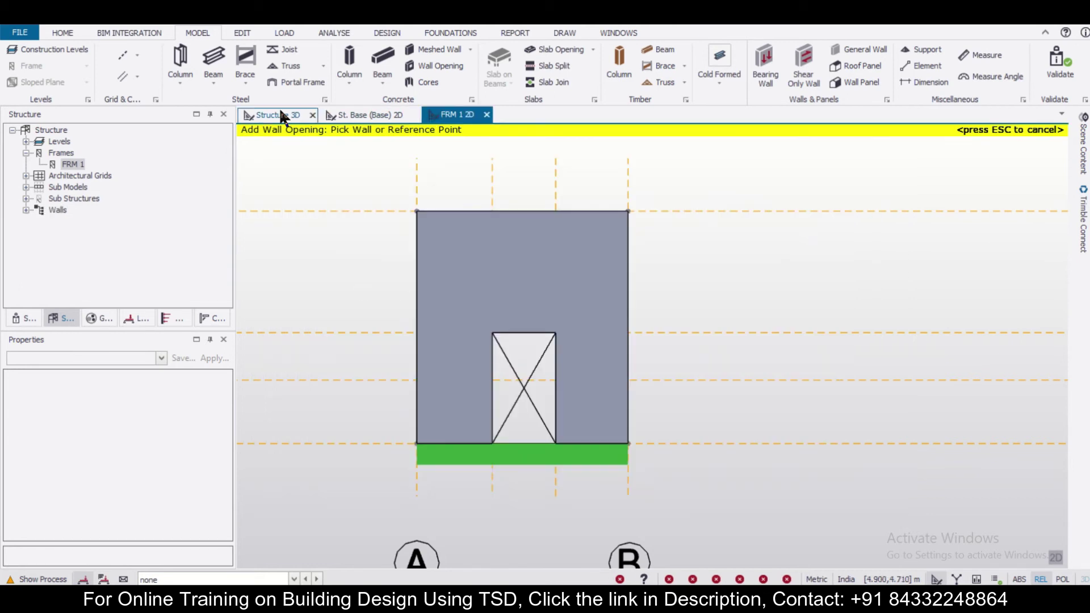
Return to the 3D structure view, end the frame creation command, and inspect the wall with its opening.
click(278, 114)
scroll(614, 427, down, 2)
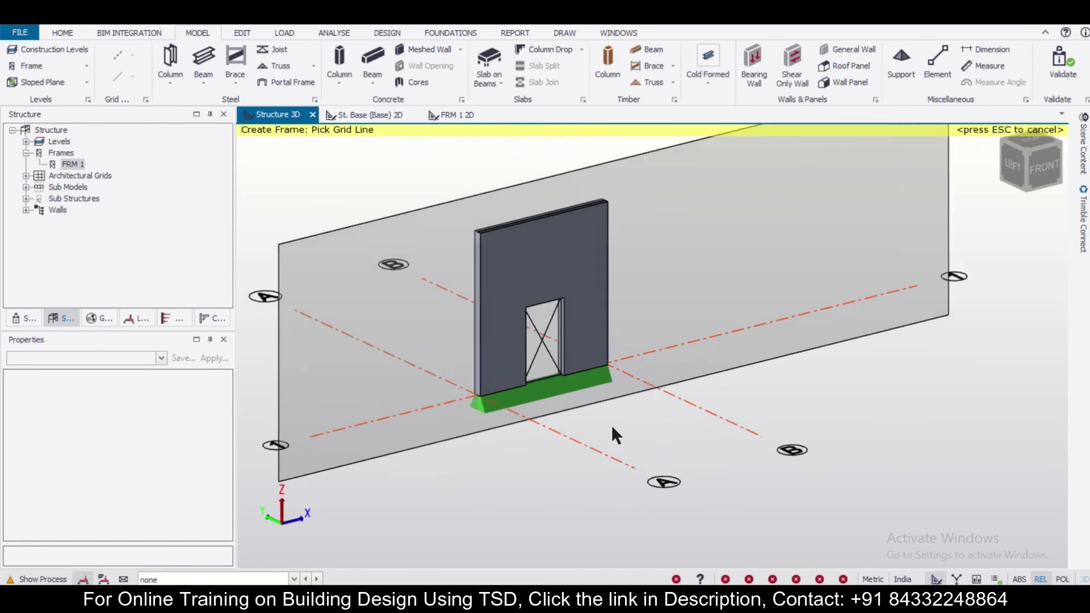
click(613, 429)
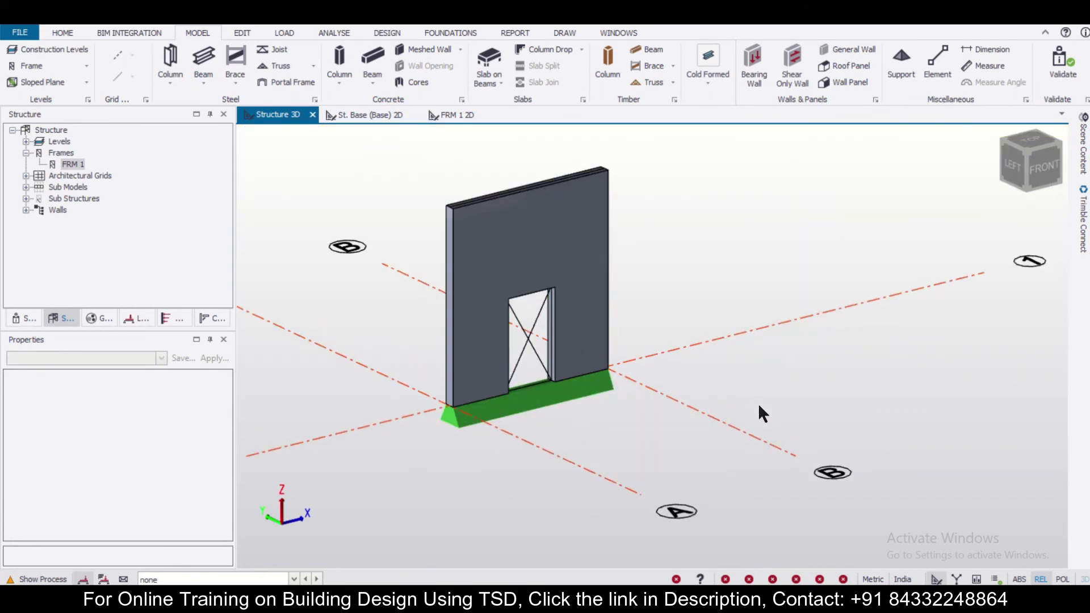
middle_drag(582, 406, 889, 458)
scroll(888, 457, down, 5)
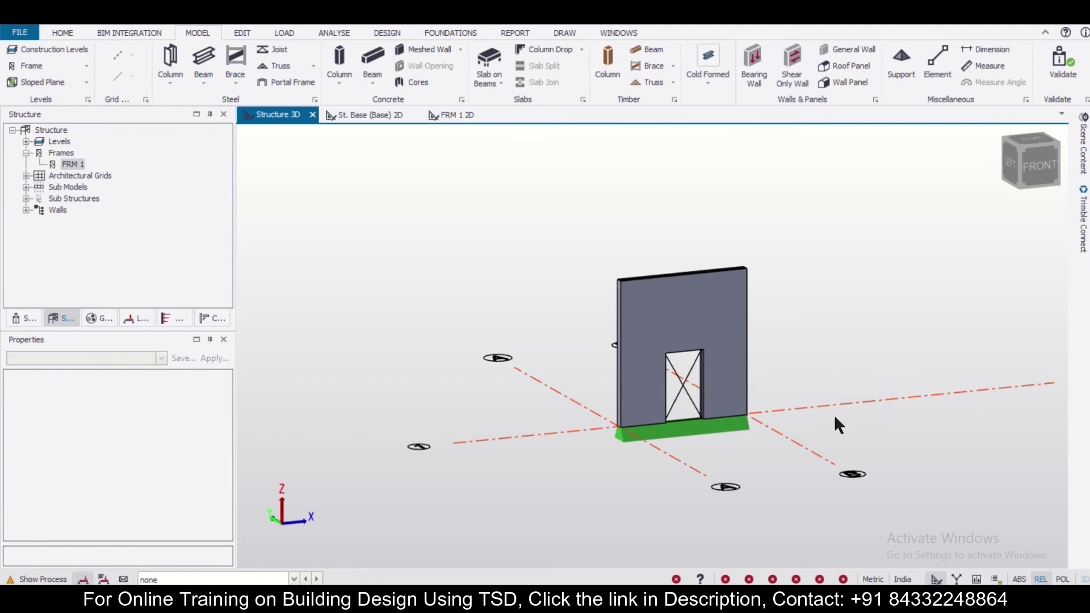
scroll(835, 418, up, 1)
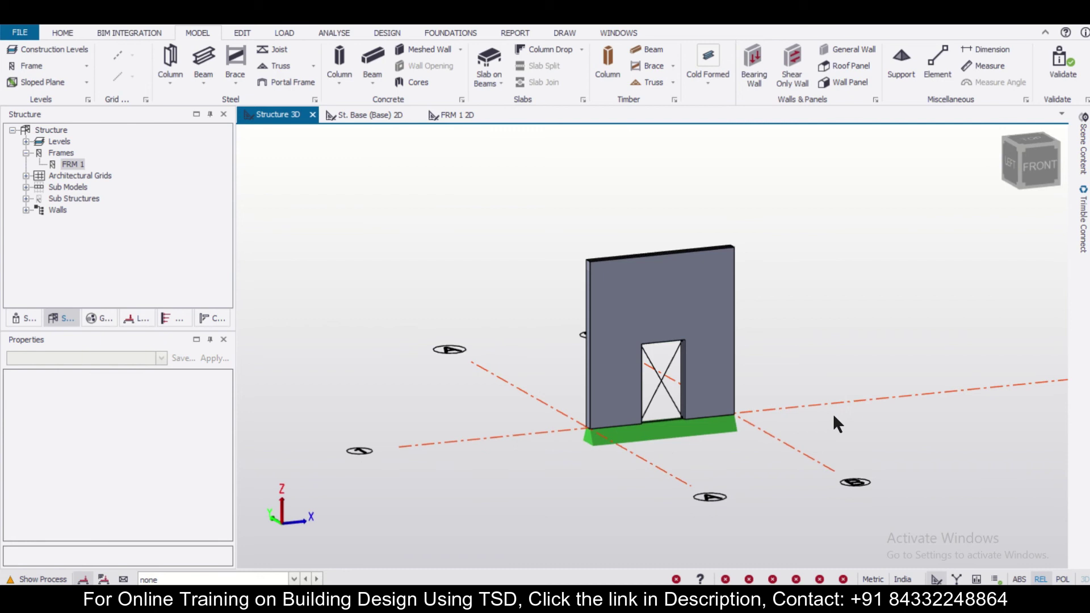